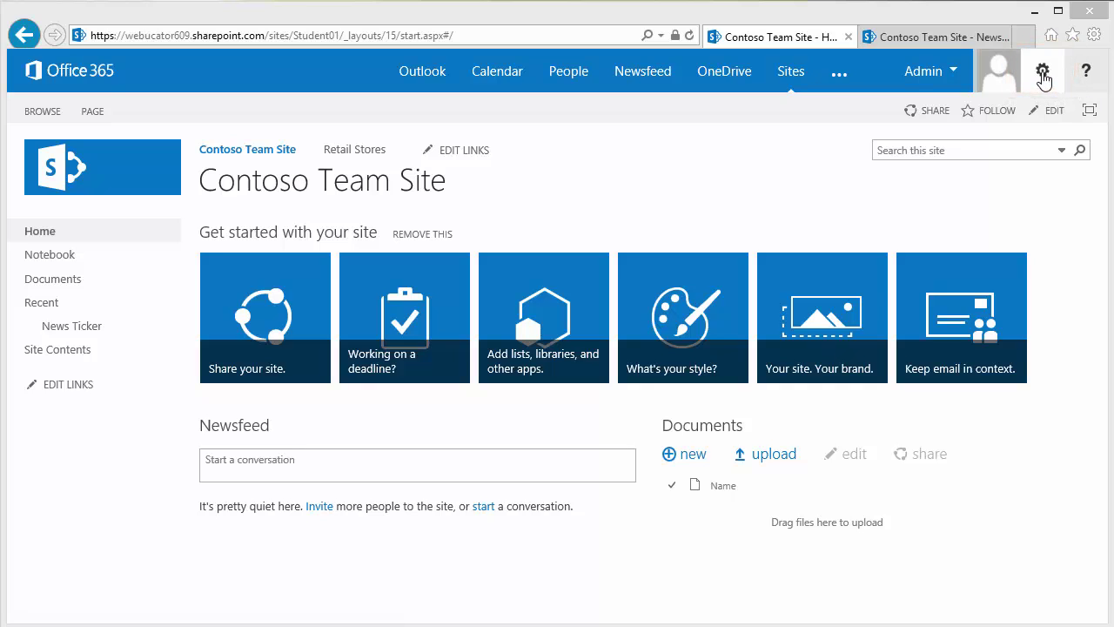
- Go to the SharePoint Store by way of the site's page for adding apps
left_click(1043, 73)
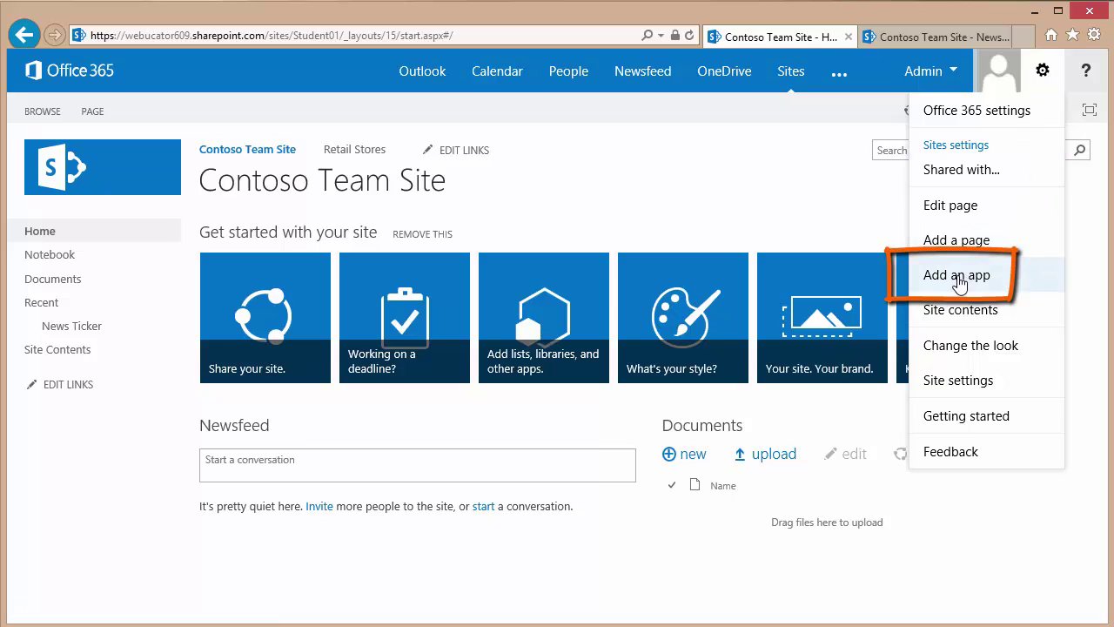
left_click(957, 281)
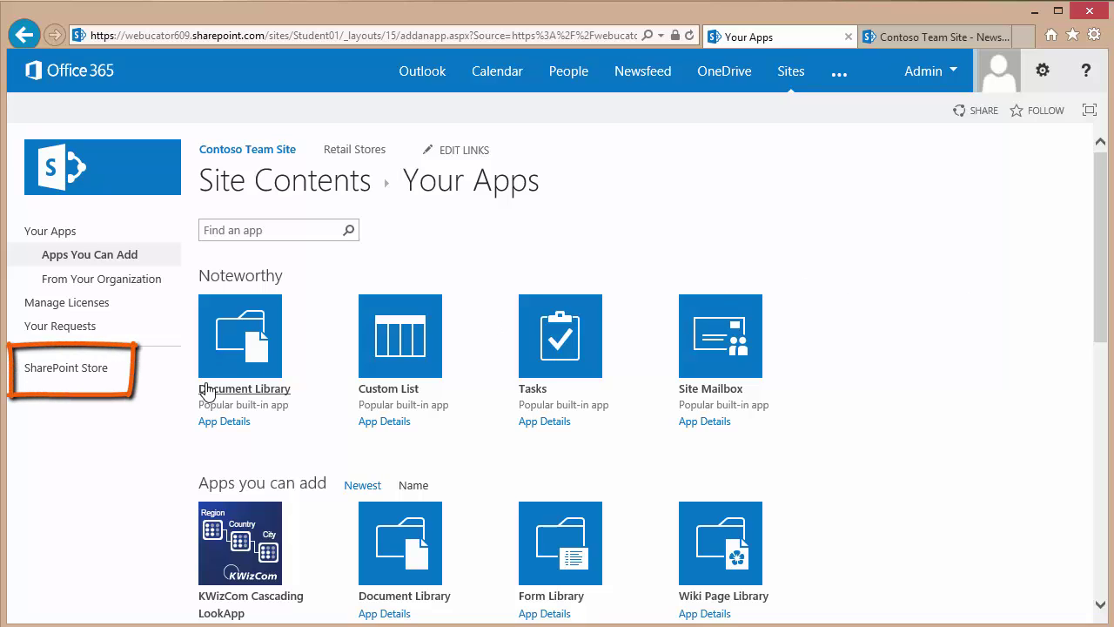
left_click(77, 369)
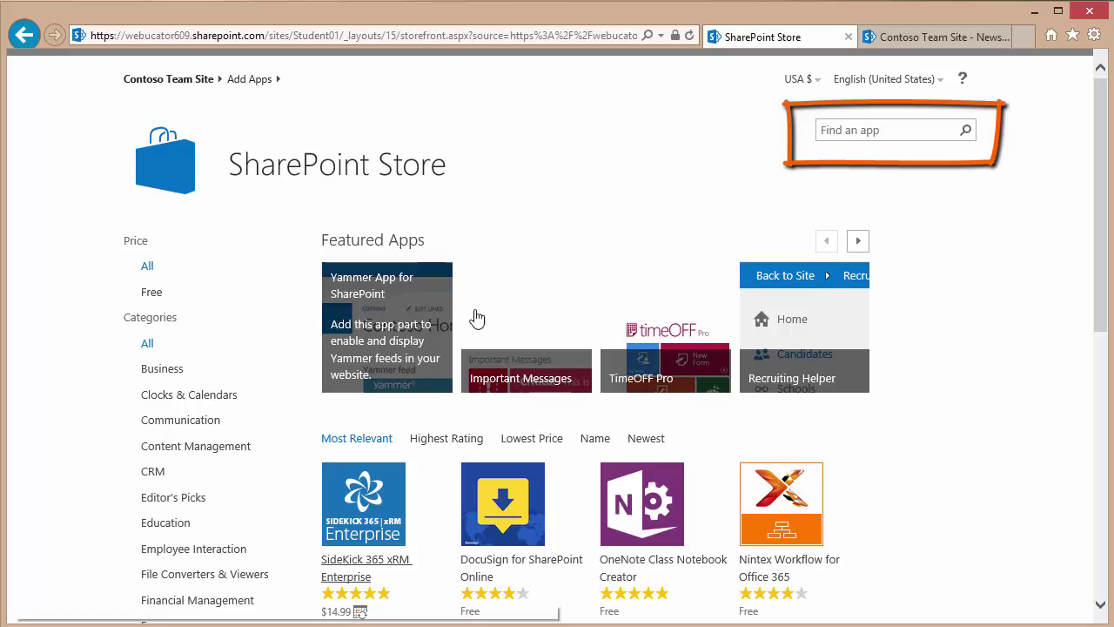
- Search the SharePoint Store for "New Ticker" and view the details of the News Ticker app
left_click(840, 131)
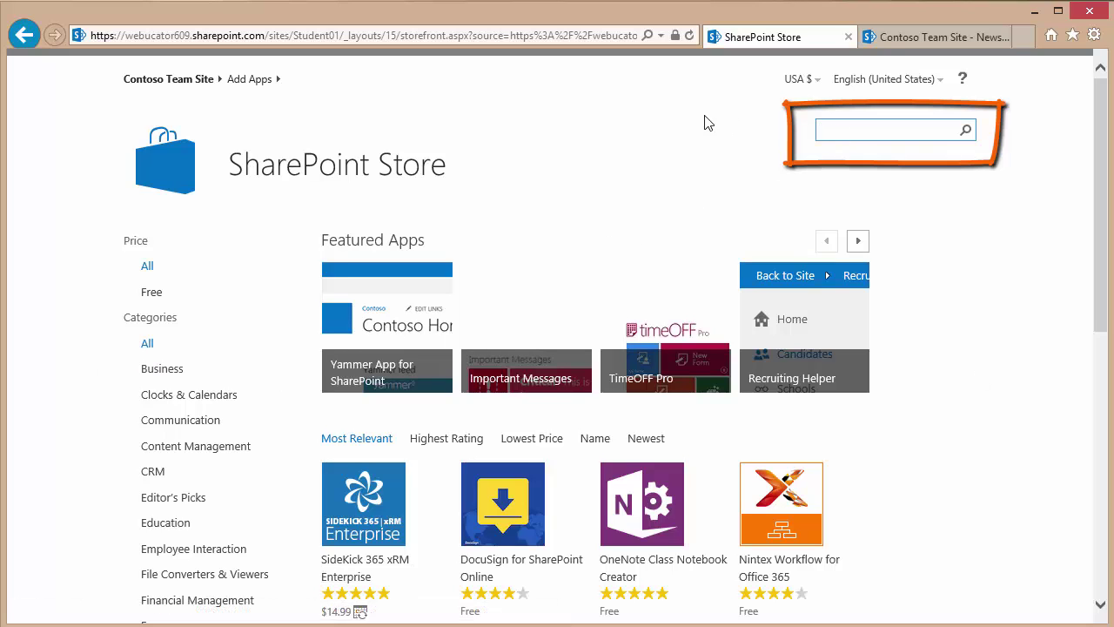
type("New Ticker")
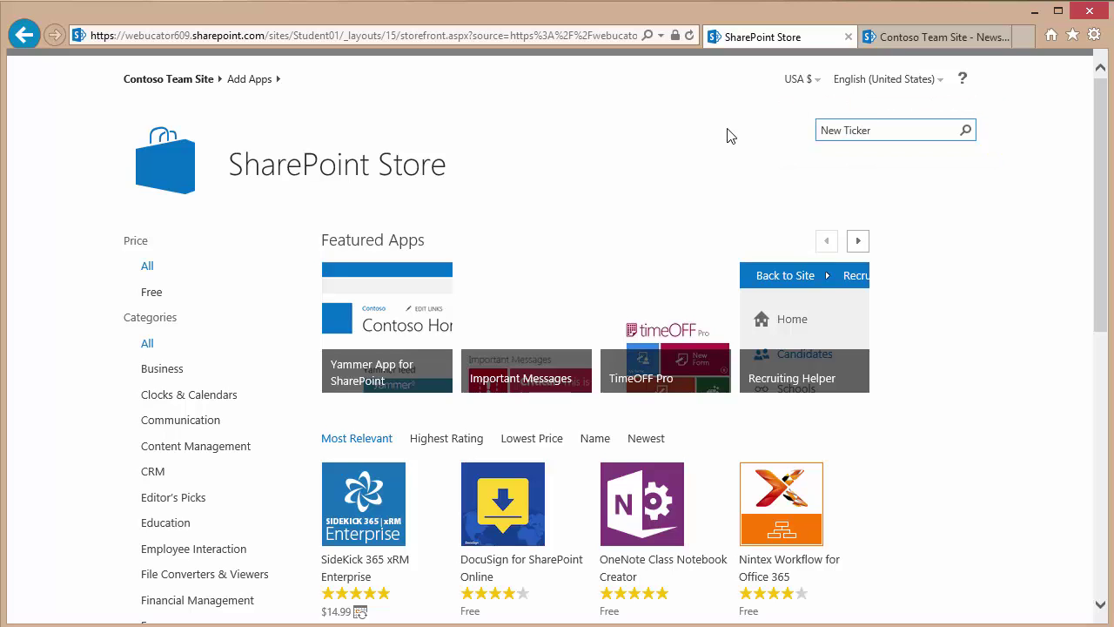
left_click(966, 131)
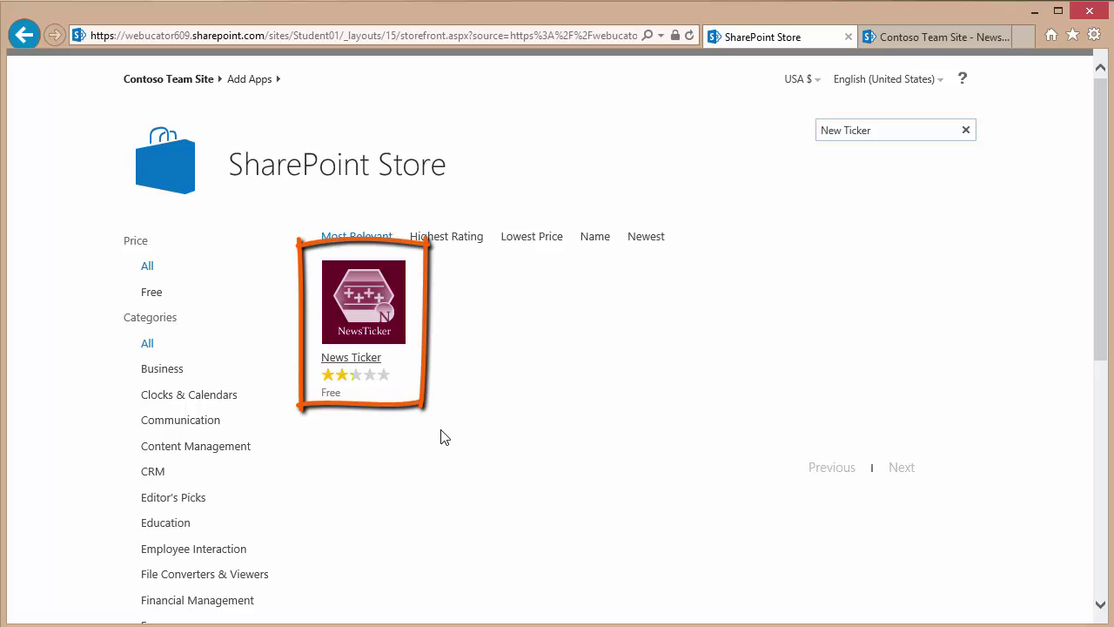
left_click(361, 317)
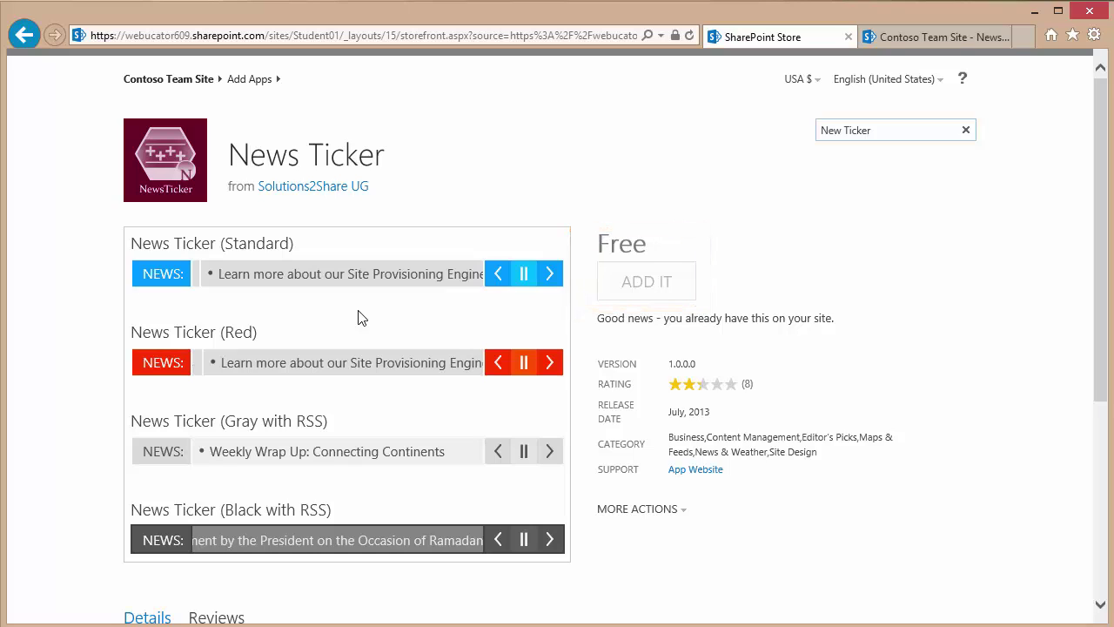
- Return to the Contoso Team Site and add a new page named NewsTickerDemo
left_click(175, 80)
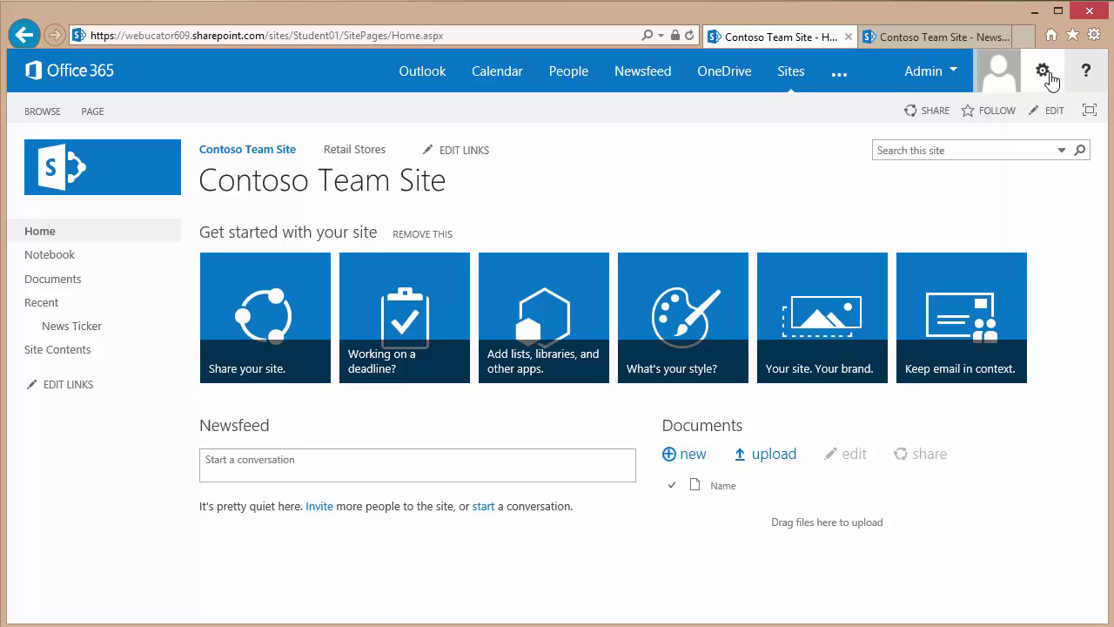
left_click(1042, 73)
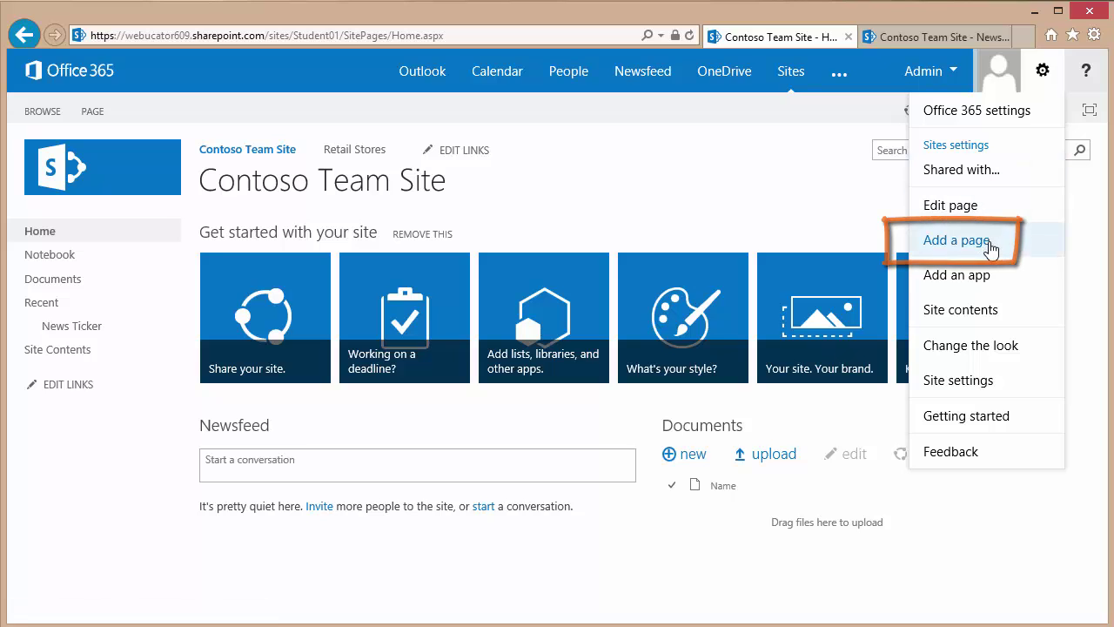
left_click(991, 249)
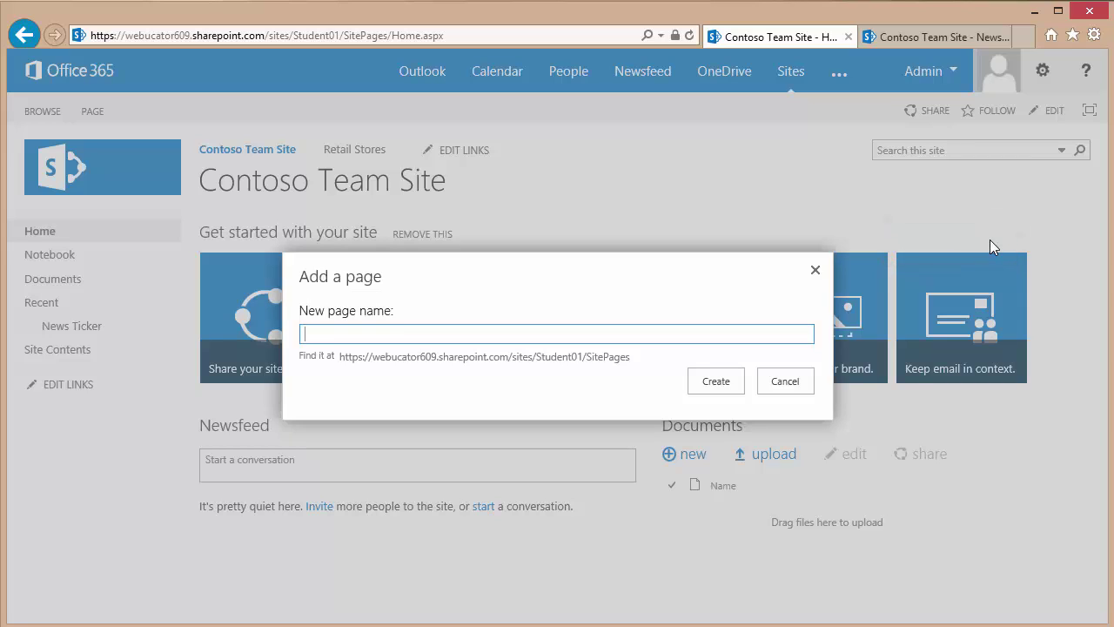
type("NewsTickerDemo")
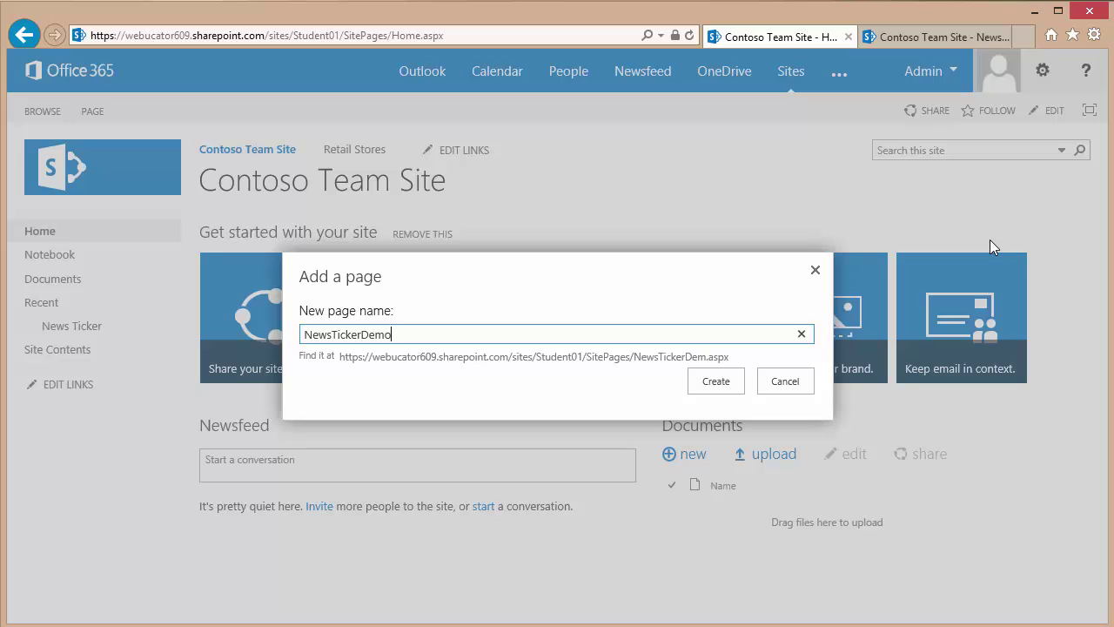
left_click(707, 390)
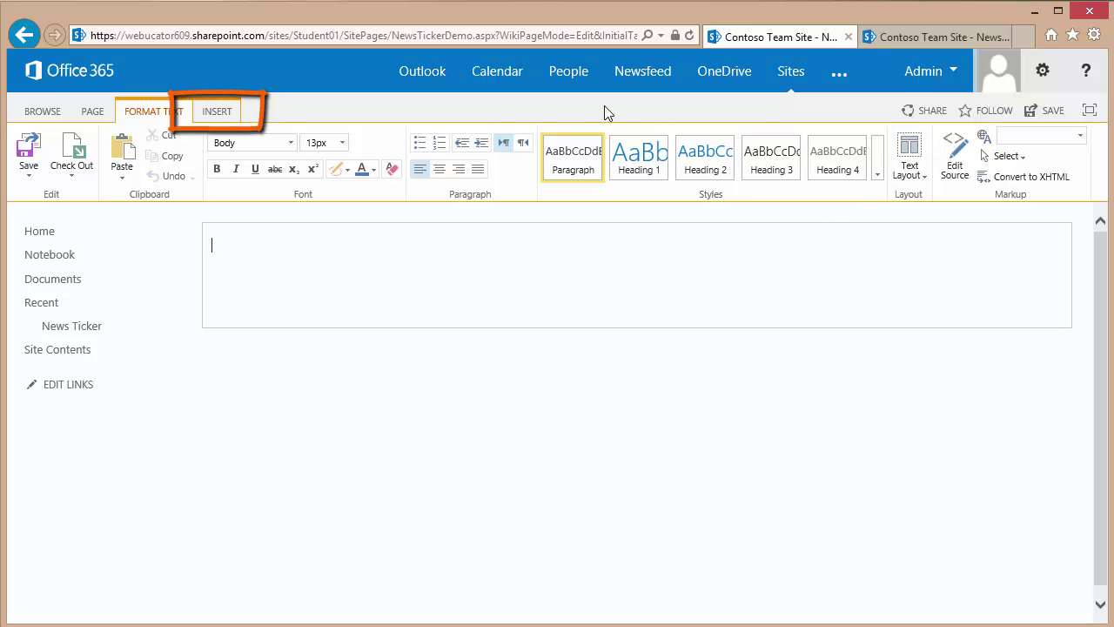
- Insert the News Ticker app part into the NewsTickerDemo page's content and save the page
left_click(218, 111)
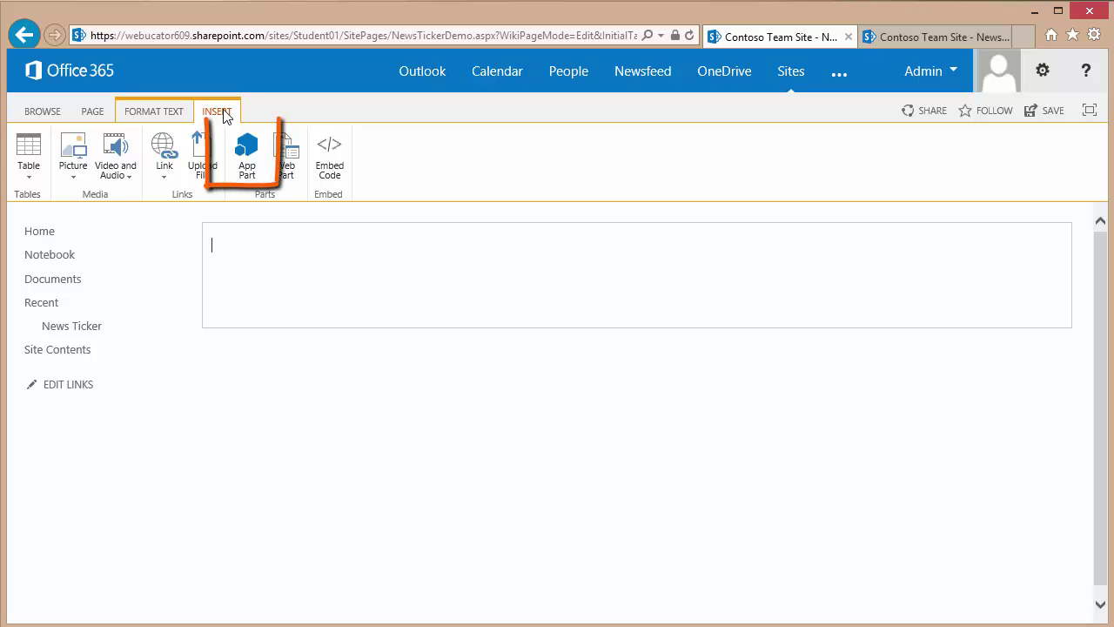
left_click(249, 161)
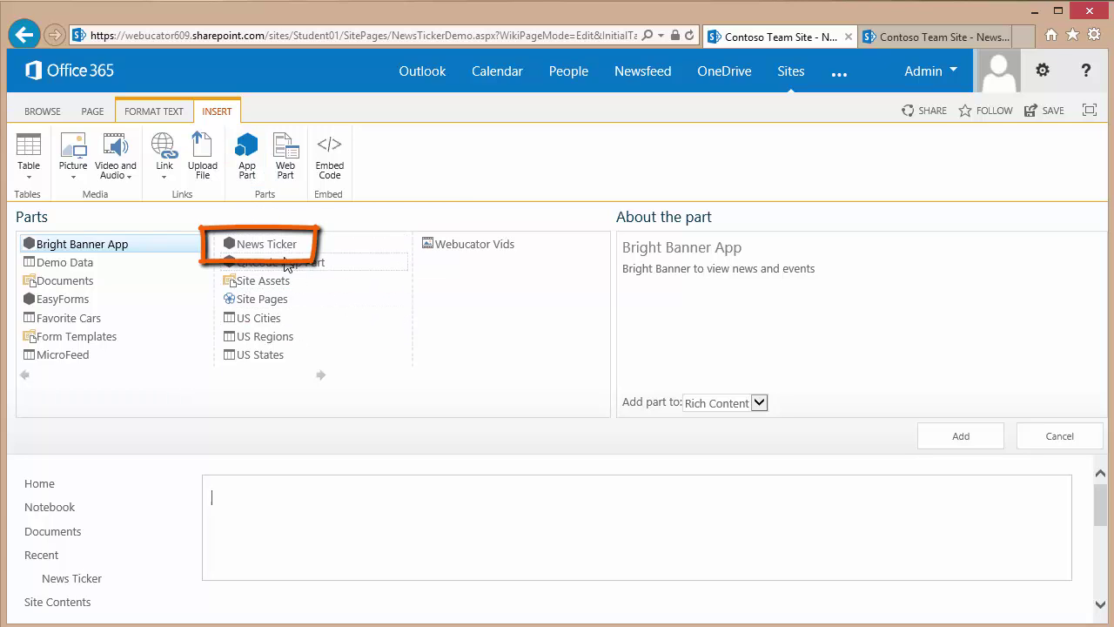
left_click(276, 246)
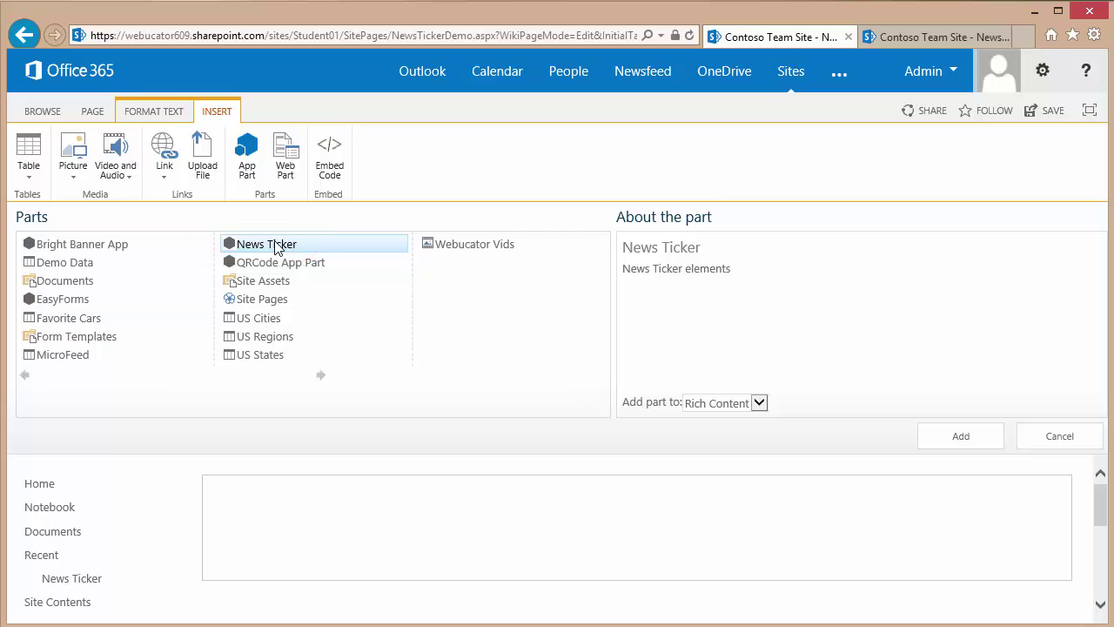
left_click(962, 437)
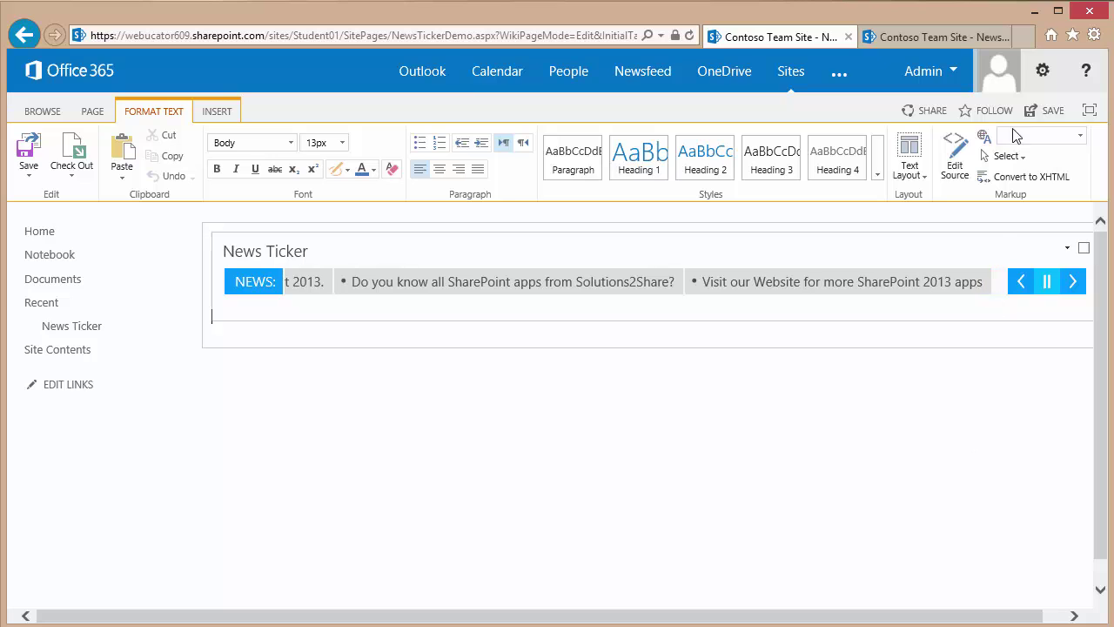
left_click(1052, 113)
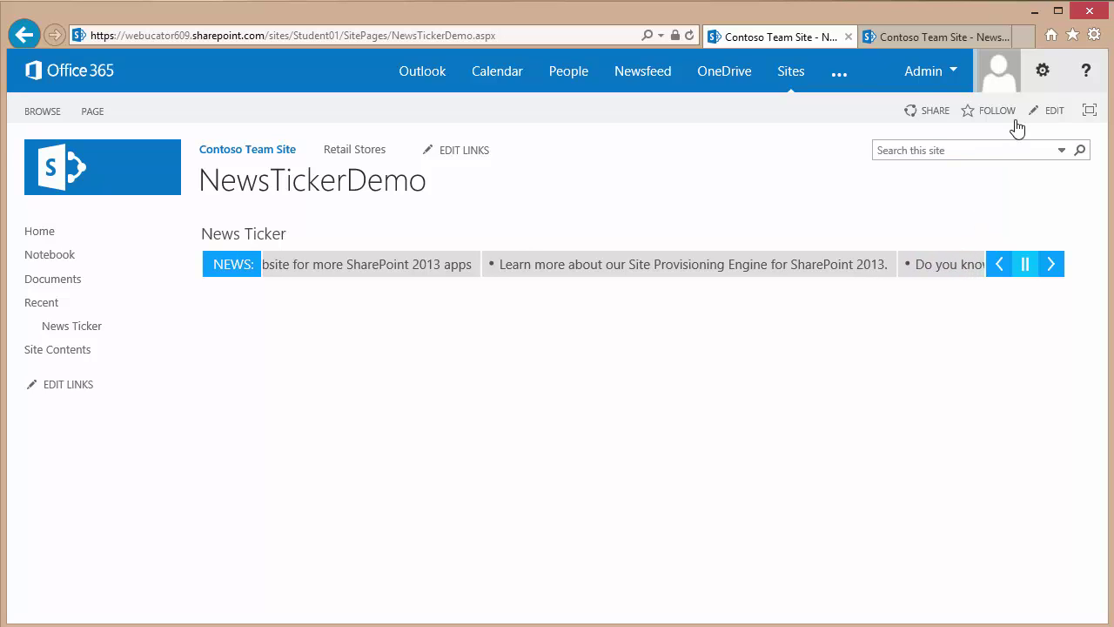
- Add an Announcements app to the site, naming it with the owner's first name followed by "Announcements"
left_click(1043, 72)
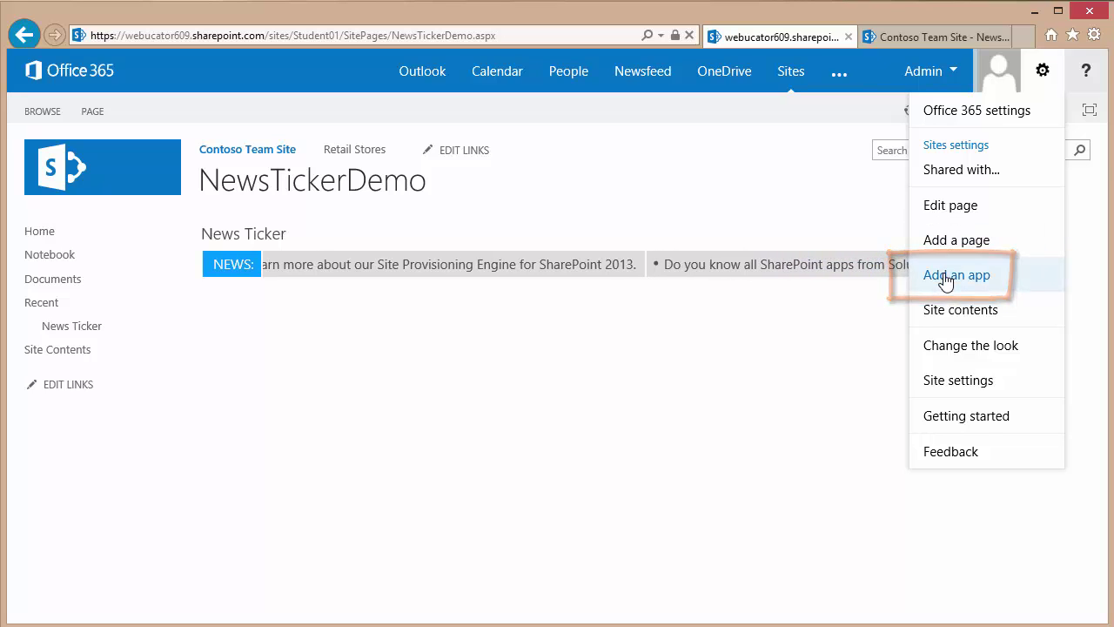
left_click(946, 277)
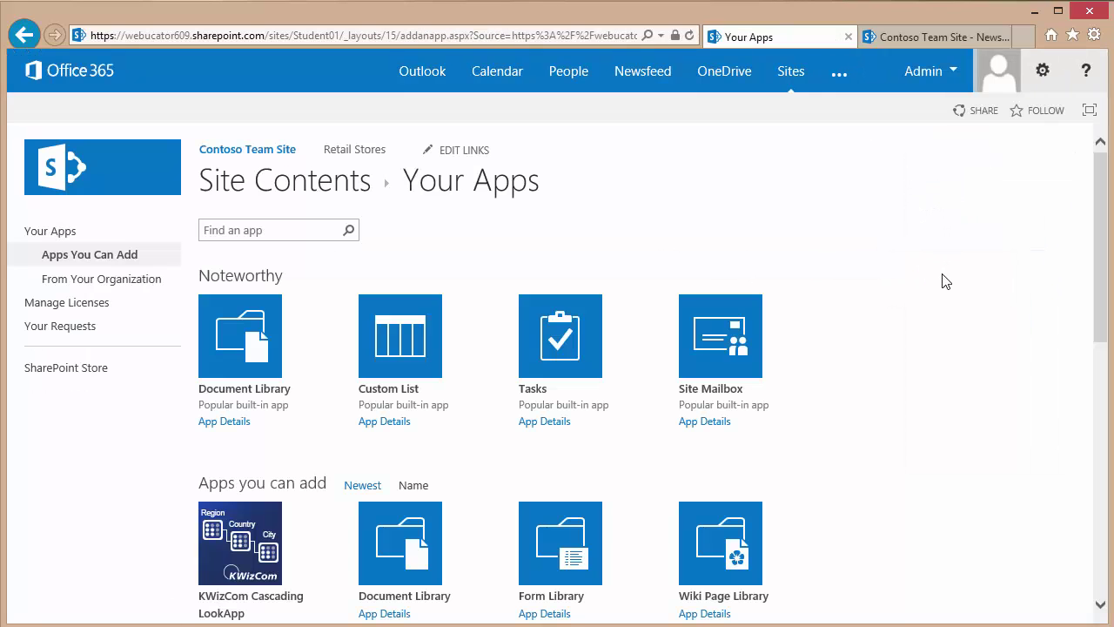
scroll(938, 281, "down", 5)
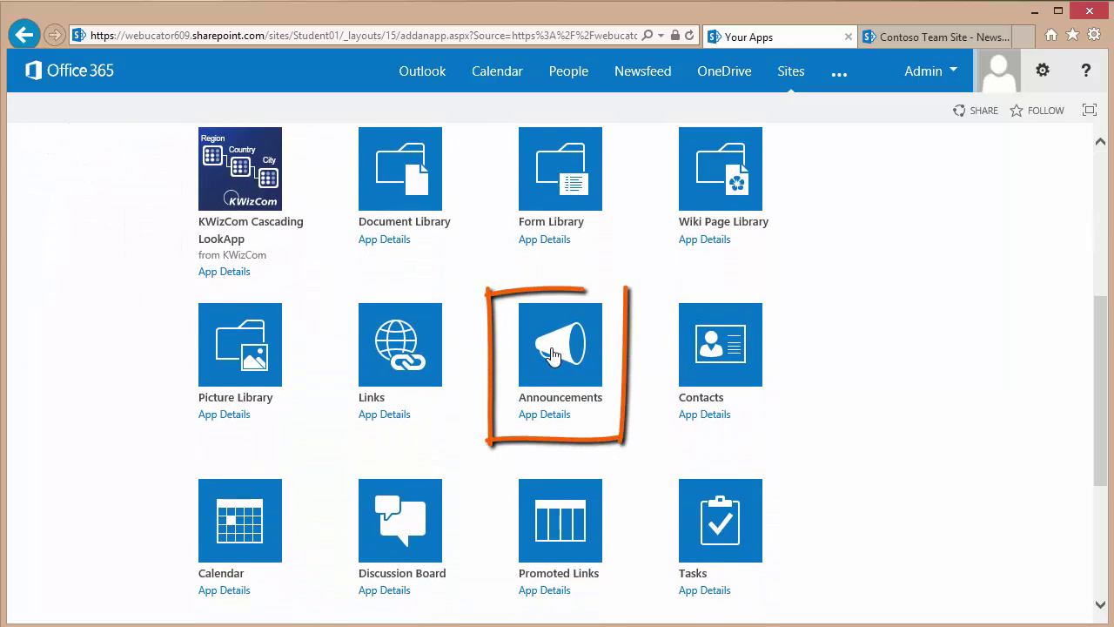
left_click(553, 354)
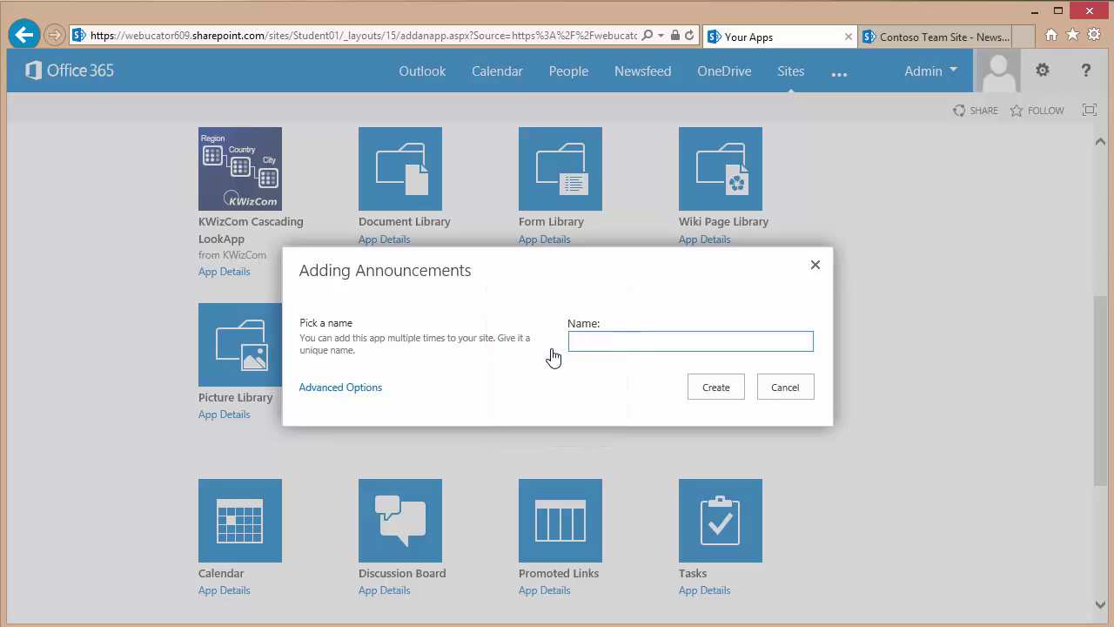
type("Bruces Announcements")
key("Return")
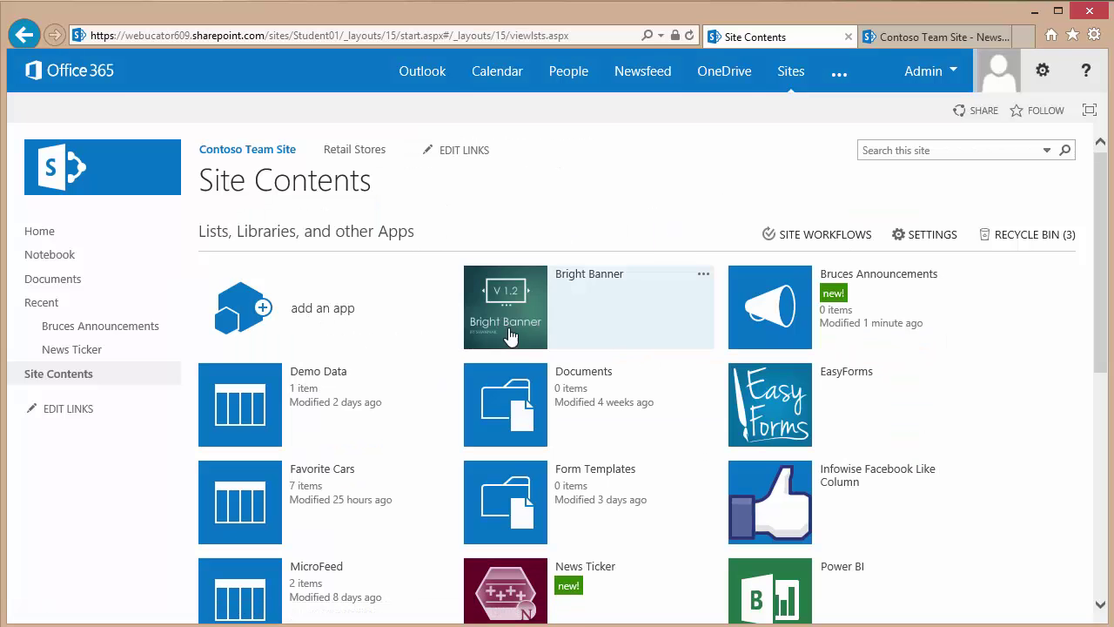
- Start an announcement in the new announcements list with the title "FW Part 1" and the body "Fuzzy Wuzzy was a bear."
left_click(111, 332)
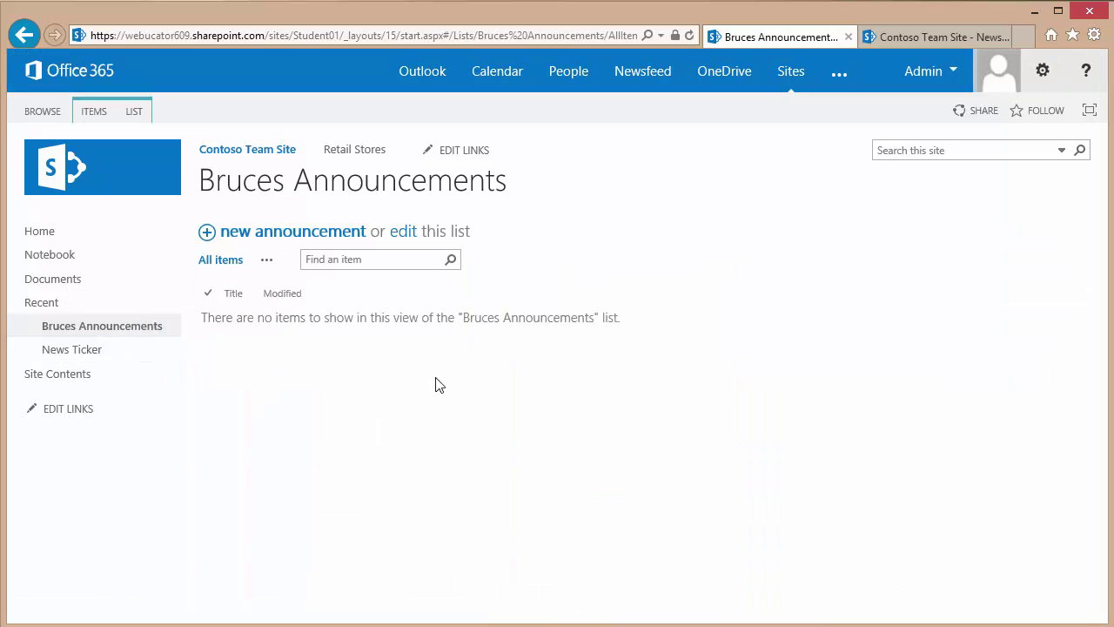
left_click(279, 240)
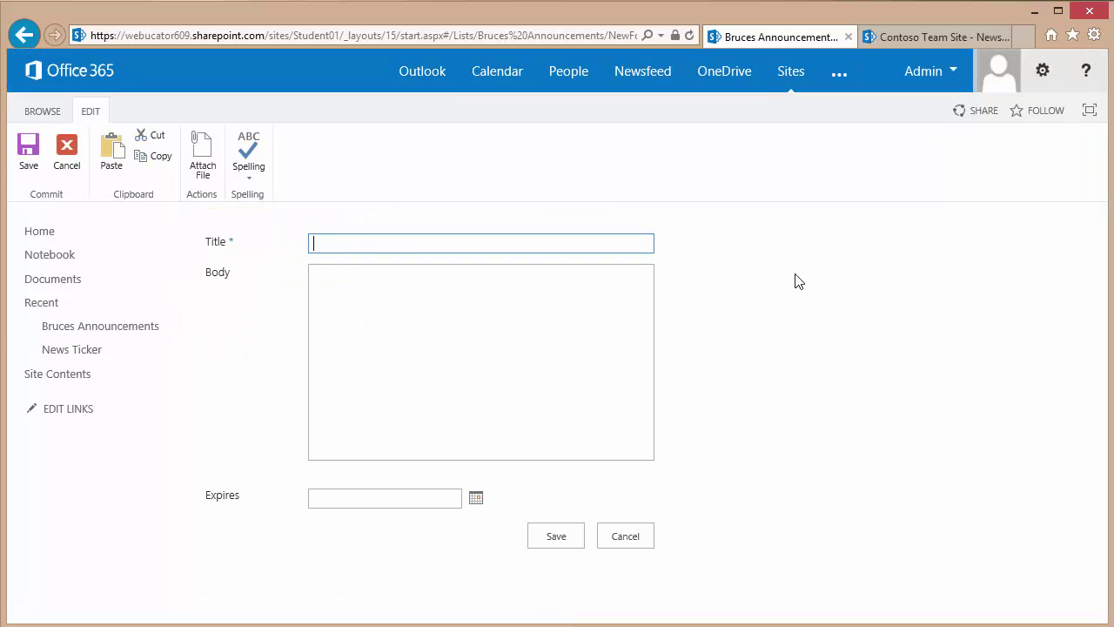
type("FW Part 1")
left_click(462, 290)
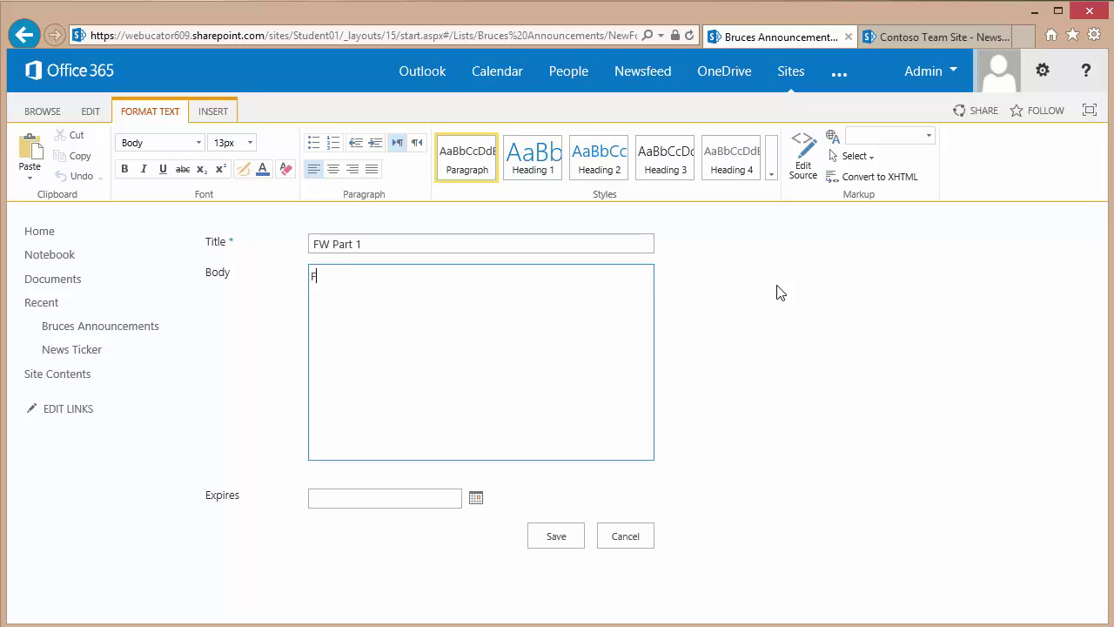
type("Fuzzy Wuzzy was a bear.")
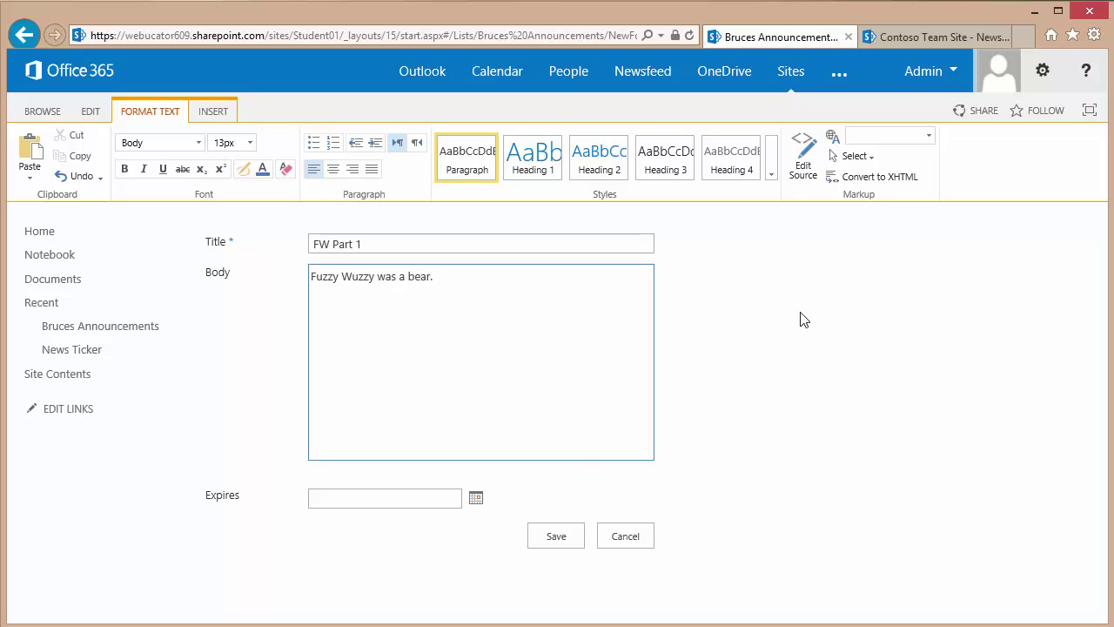
- Set the announcement's expiry date to 12/30/2014 and save the announcement
left_click(549, 539)
left_click(476, 502)
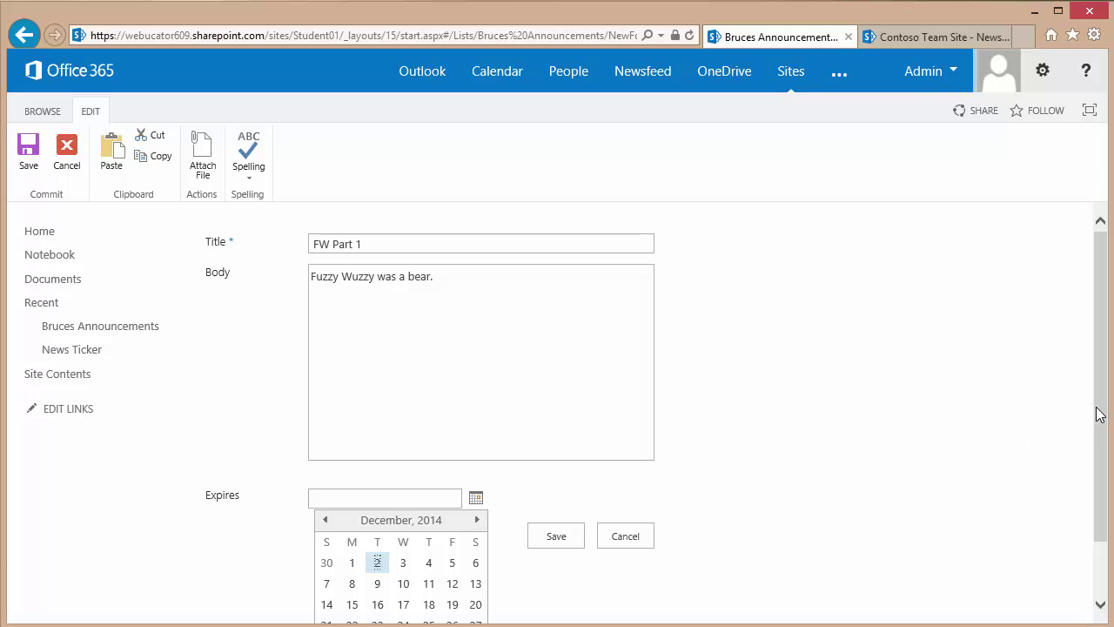
left_click_drag(1102, 415, 1087, 462)
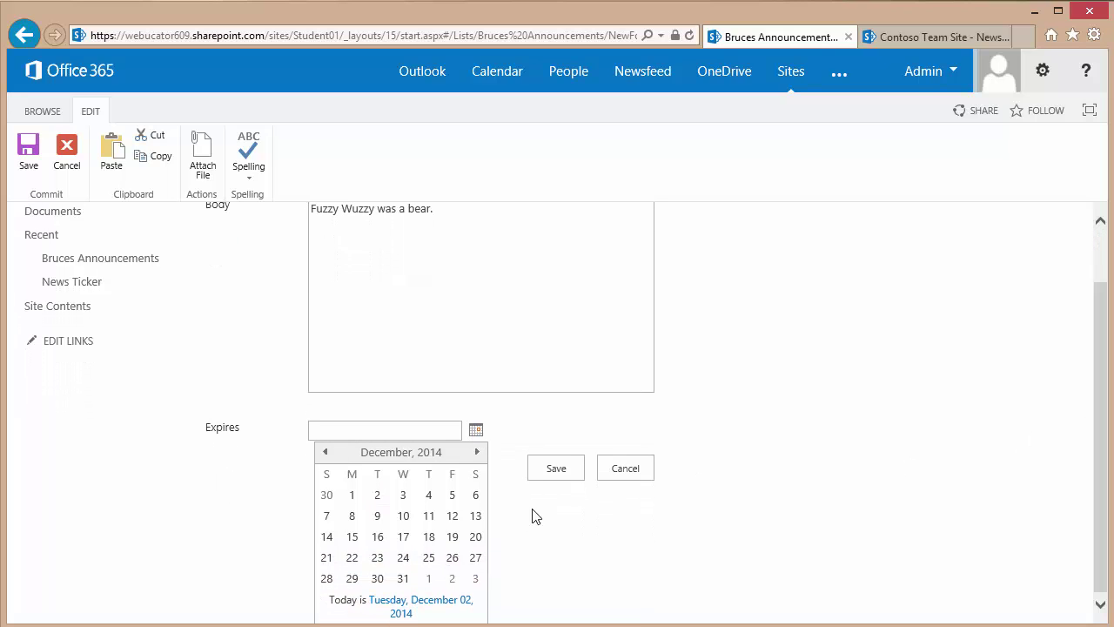
left_click(377, 579)
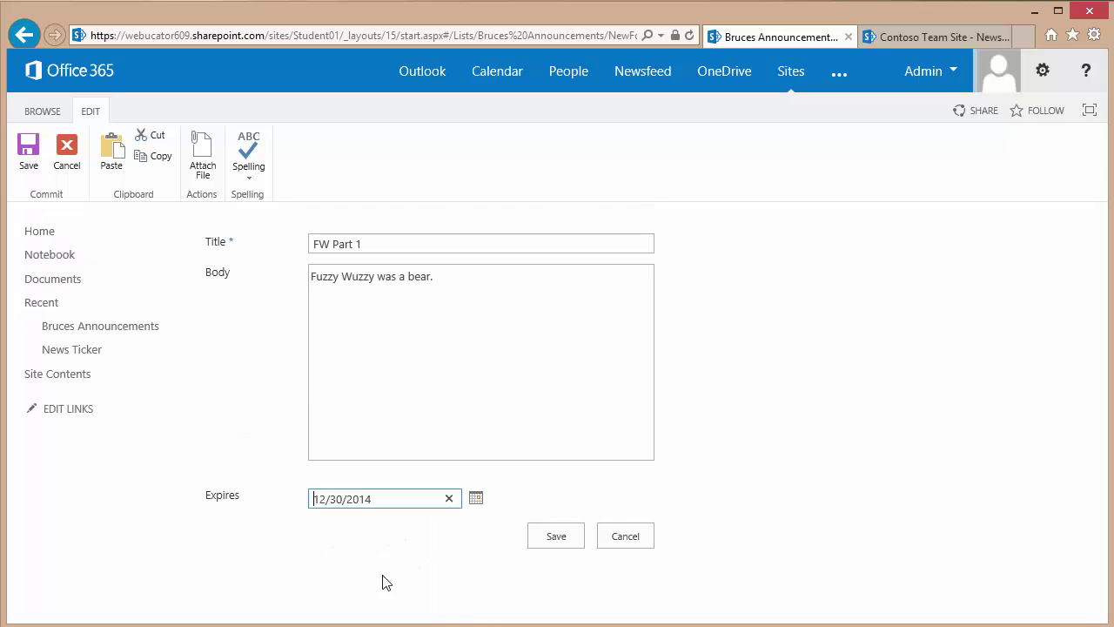
left_click(556, 537)
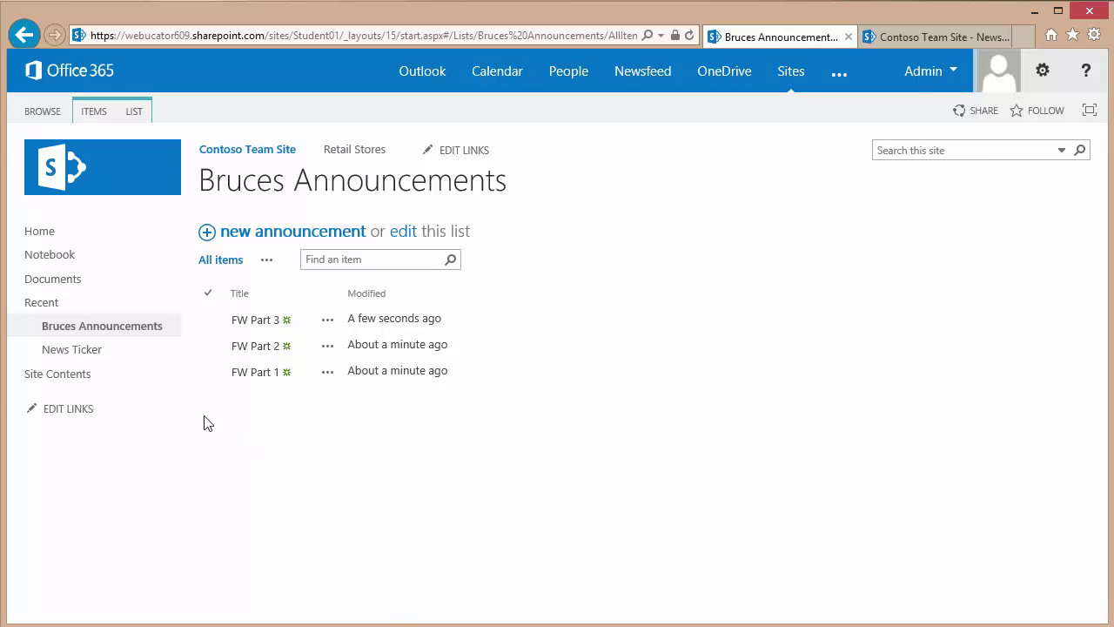
- Open the NewsTickerDemo page from the Site Pages library and put it into edit mode
left_click(53, 375)
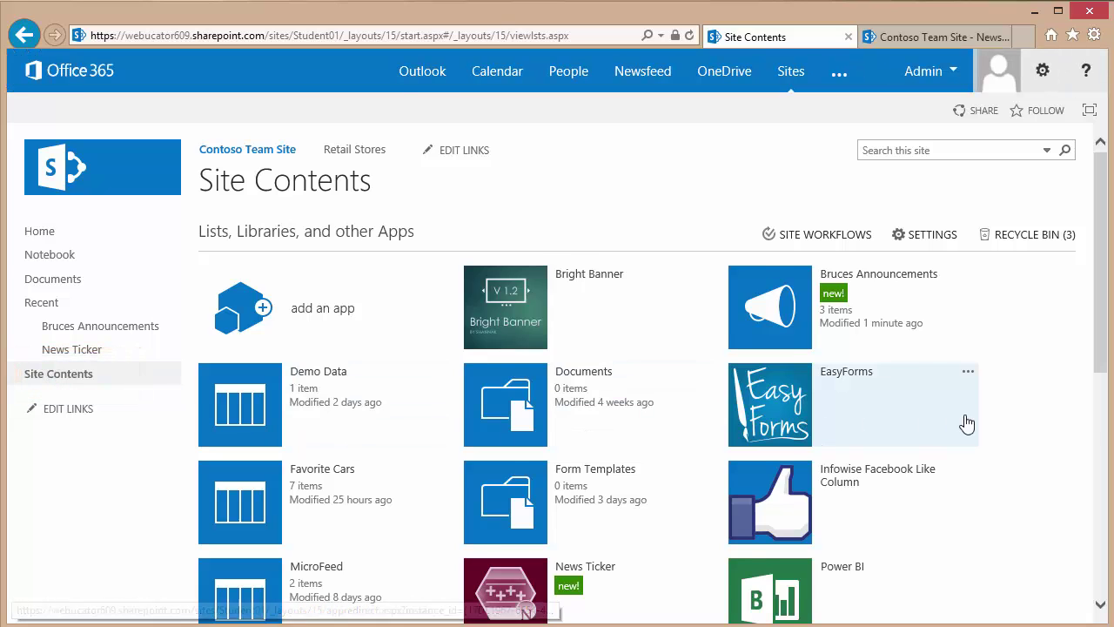
scroll(965, 423, "down", 3)
left_click(821, 428)
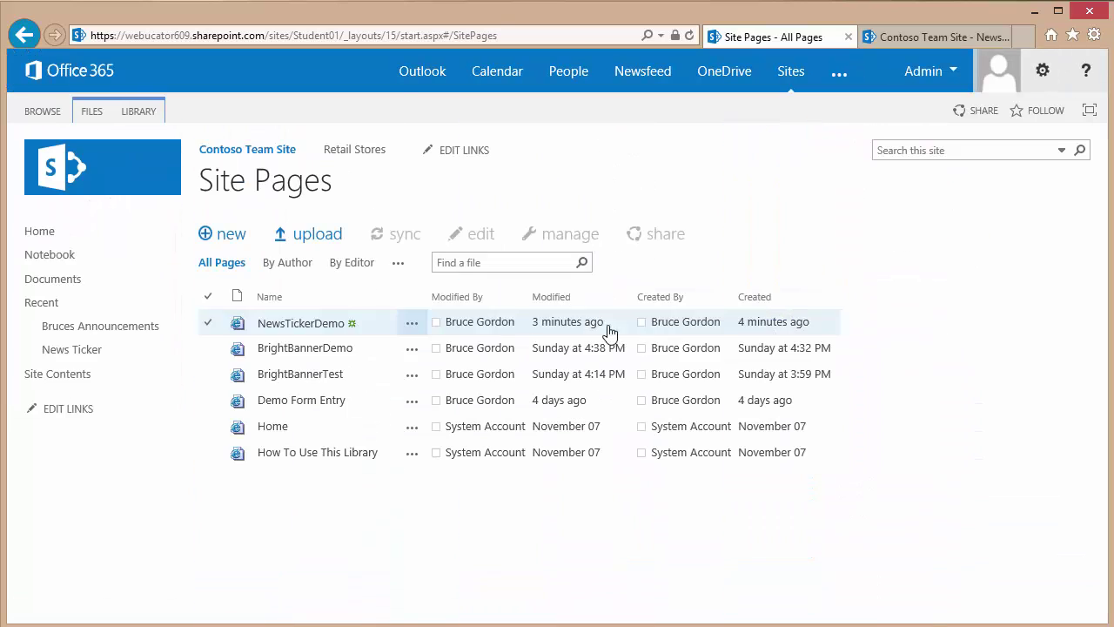
left_click(297, 325)
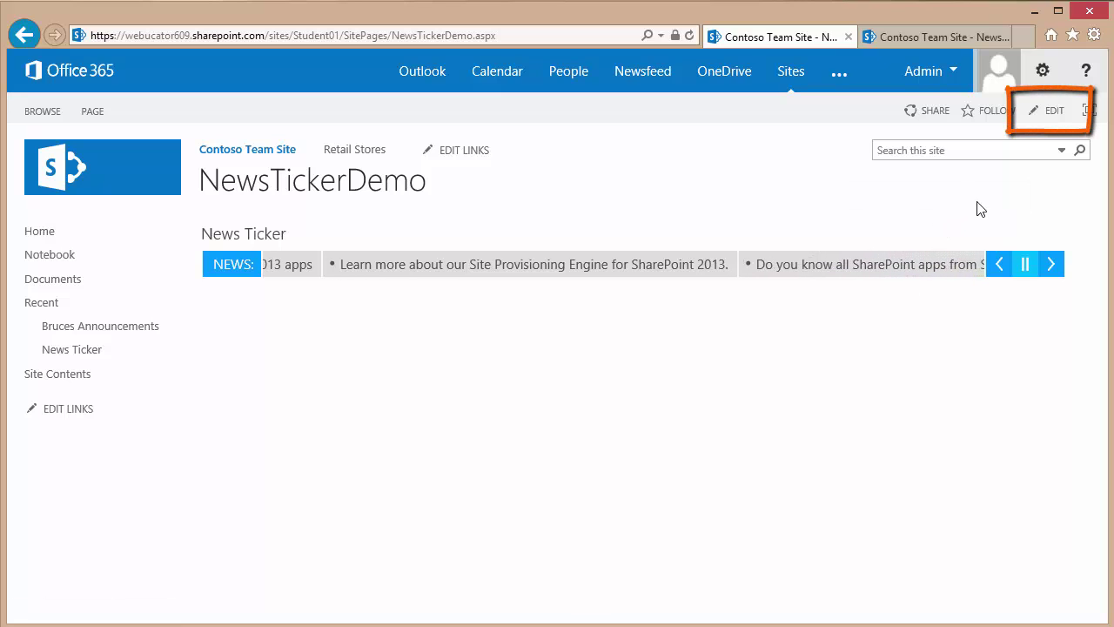
left_click(1052, 117)
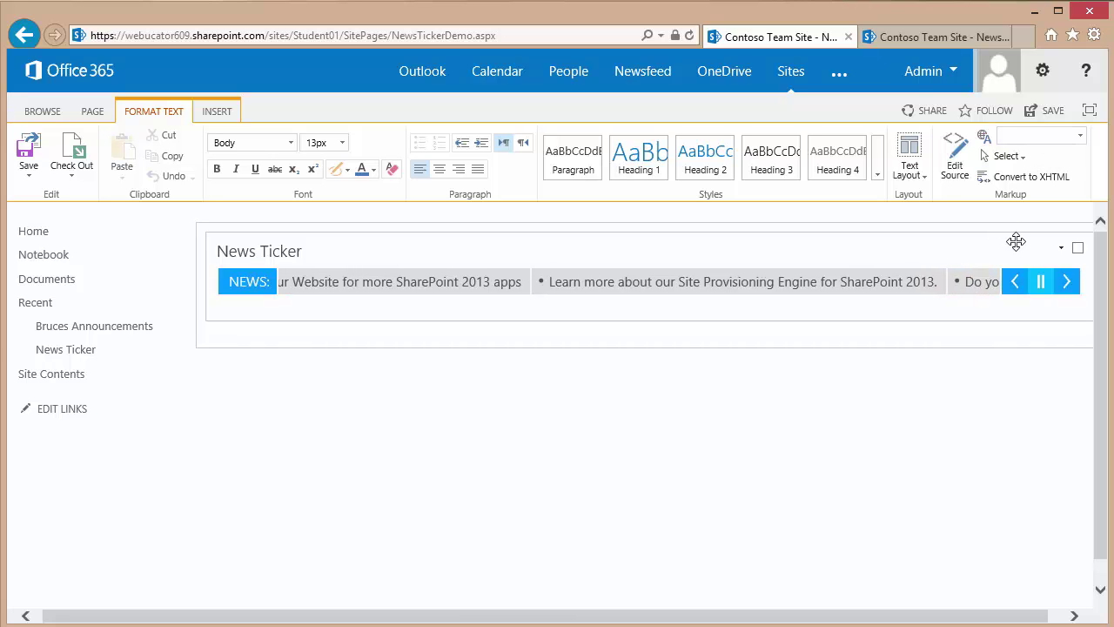
- Open the News Ticker web part's properties for editing and expand its App Settings section
left_click(1062, 253)
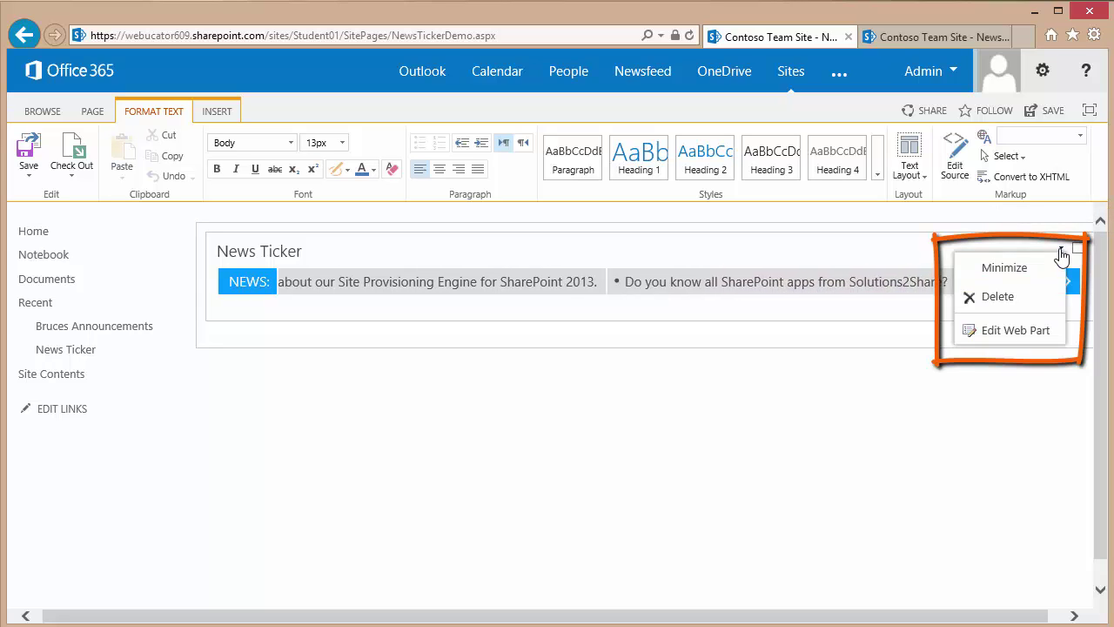
left_click(1001, 332)
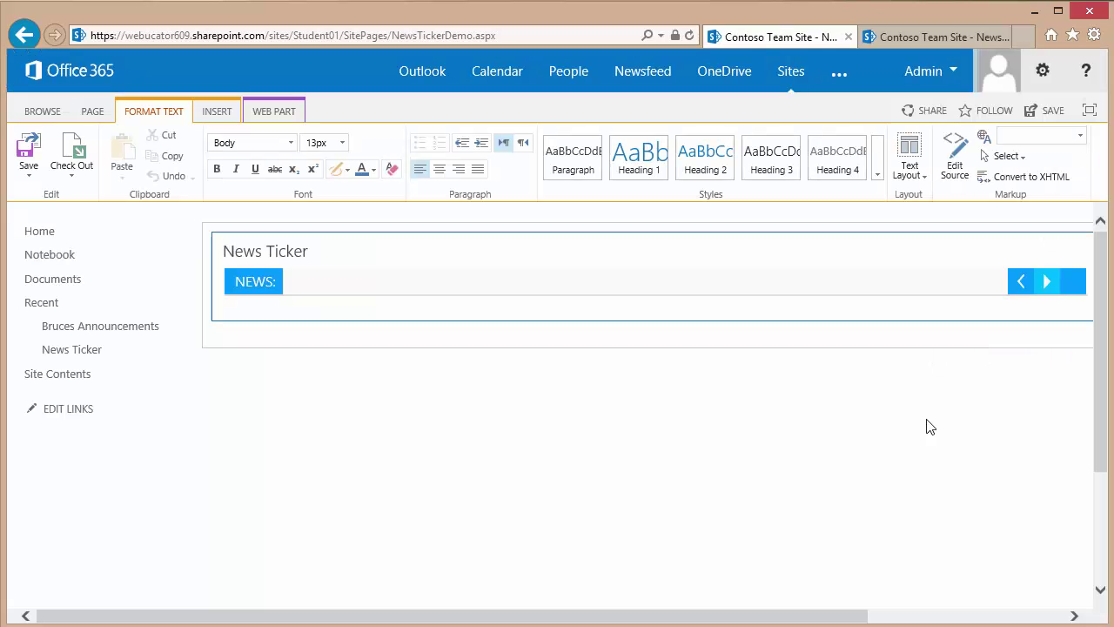
left_click_drag(756, 616, 969, 620)
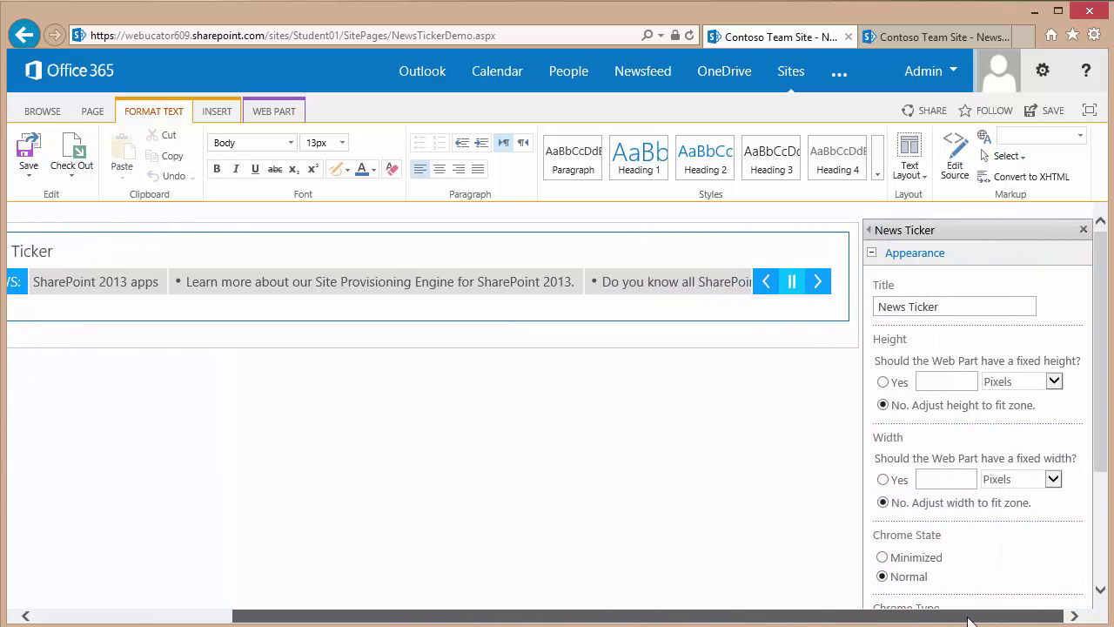
scroll(1104, 470, "down", 2)
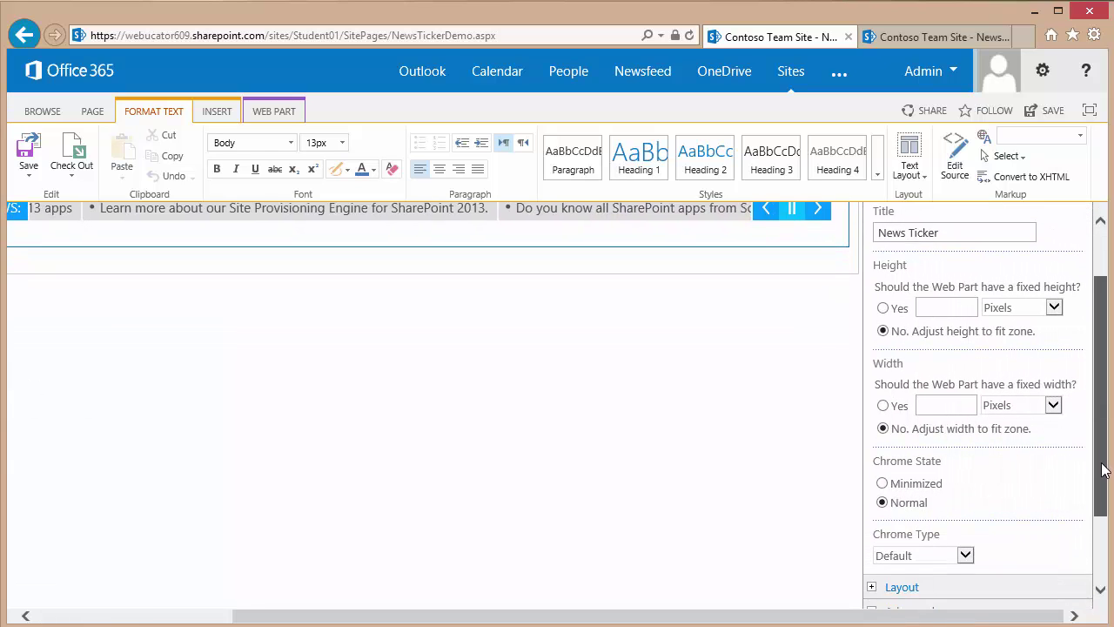
left_click_drag(1103, 470, 1093, 534)
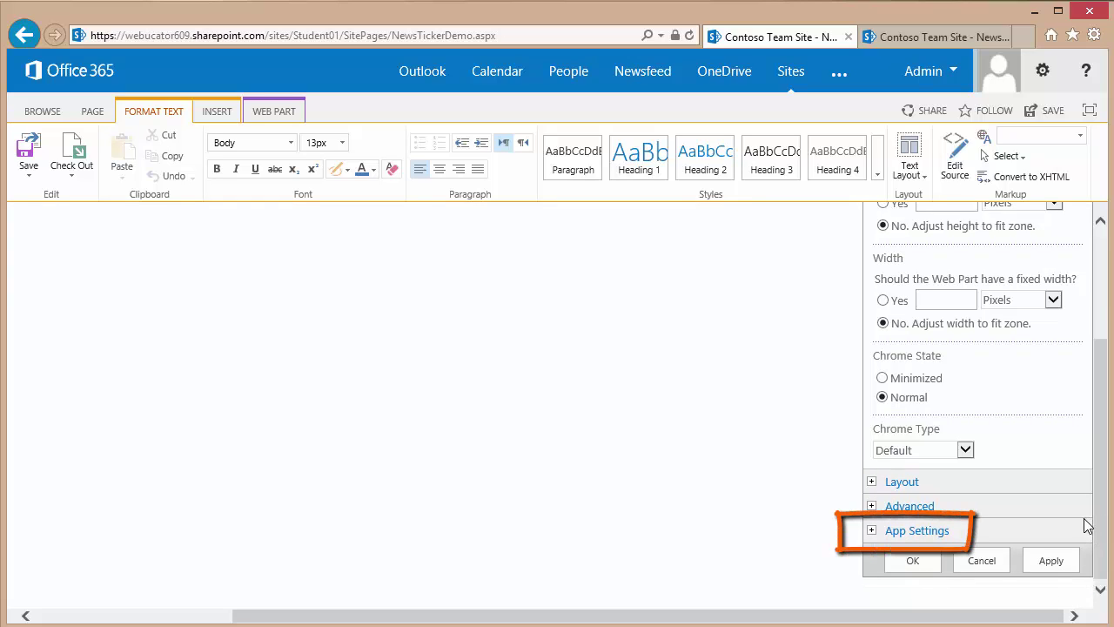
left_click(872, 531)
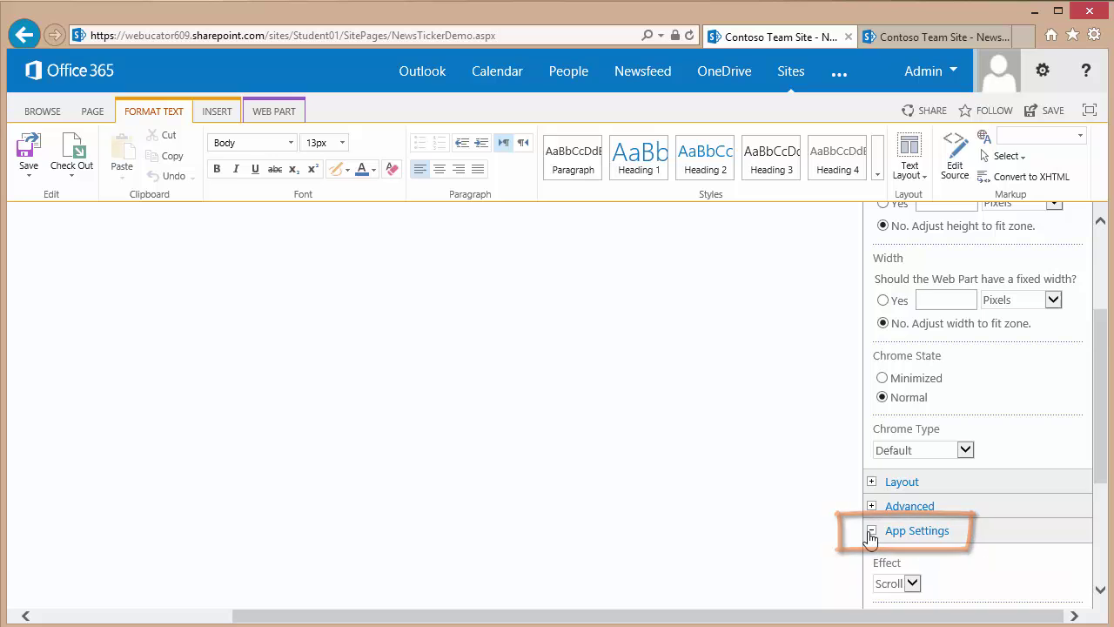
left_click_drag(1102, 419, 1098, 523)
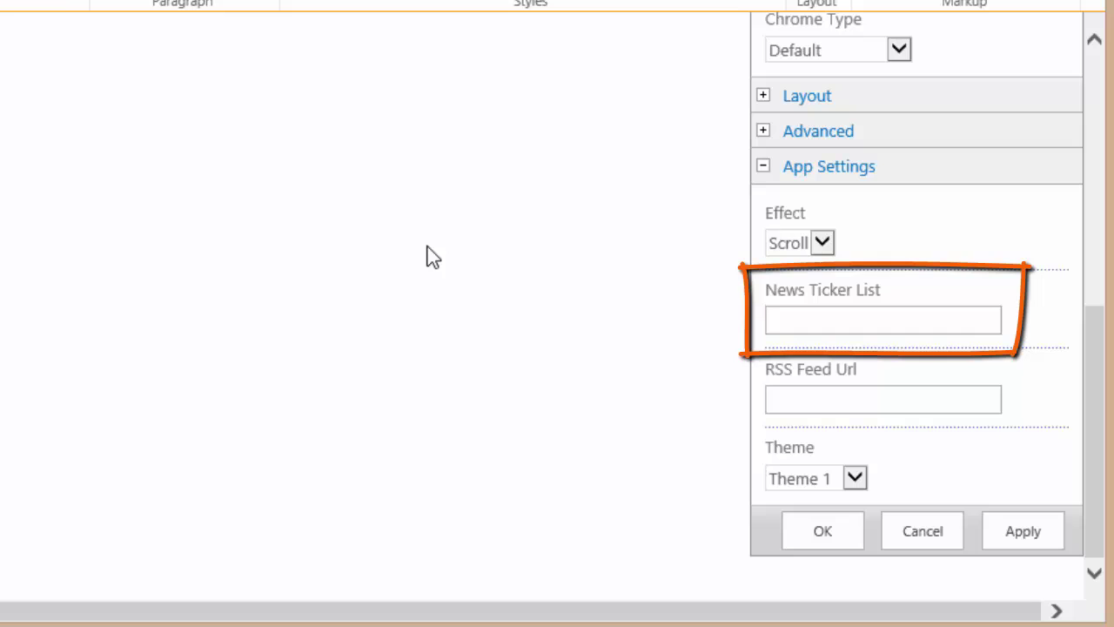
- Set the News Ticker List to the announcements list named with the owner's first name followed by "Announcements" and apply the setting
left_click(957, 323)
type("B")
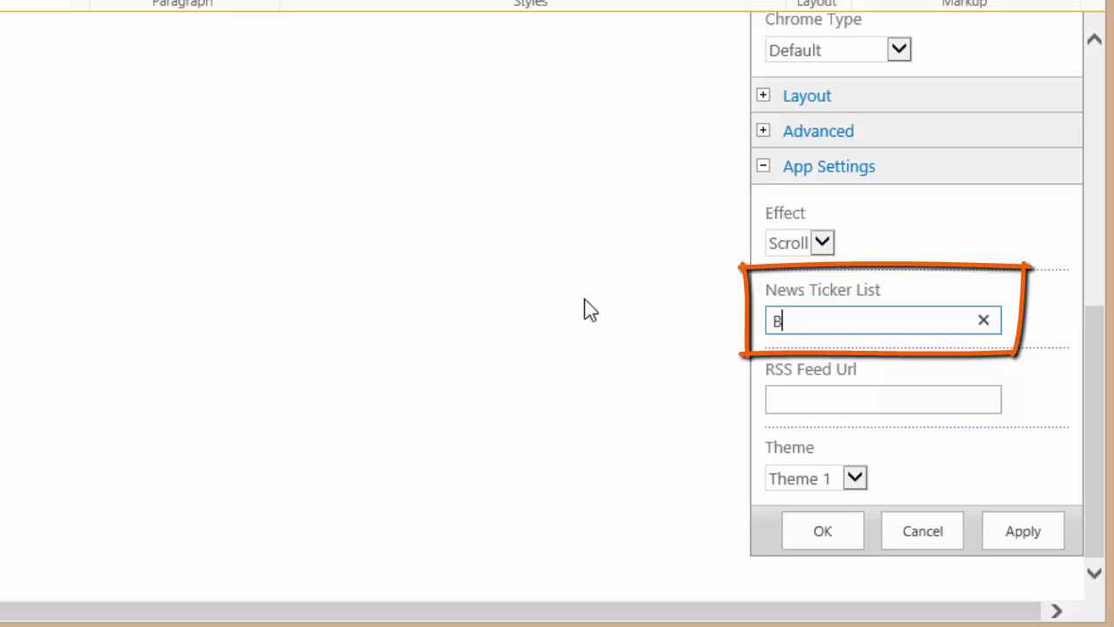
type("ruces Announcement")
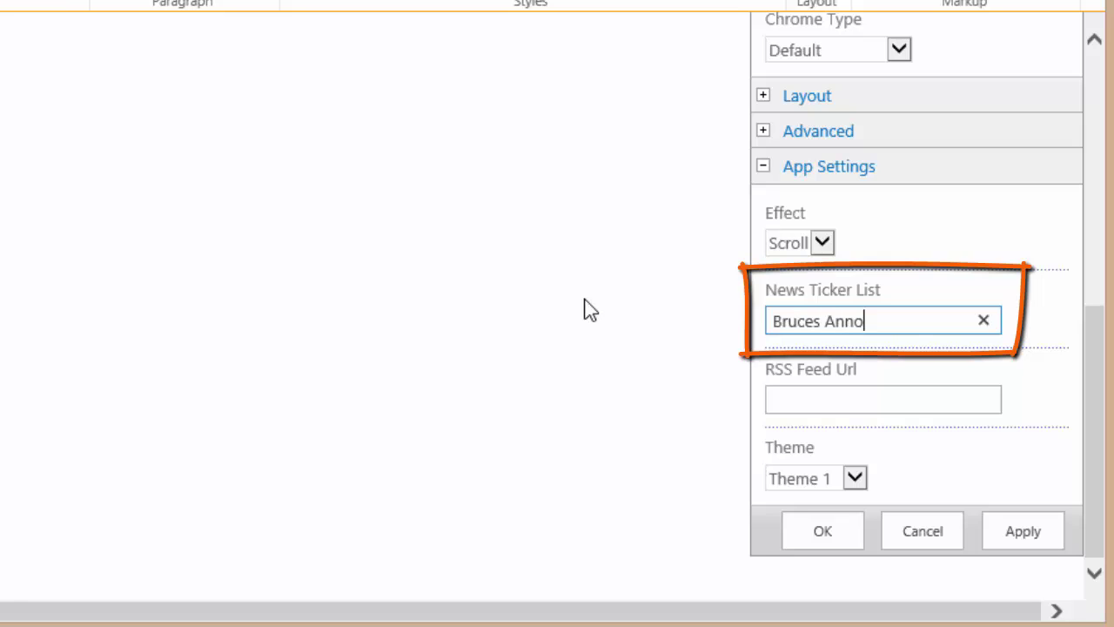
type("s")
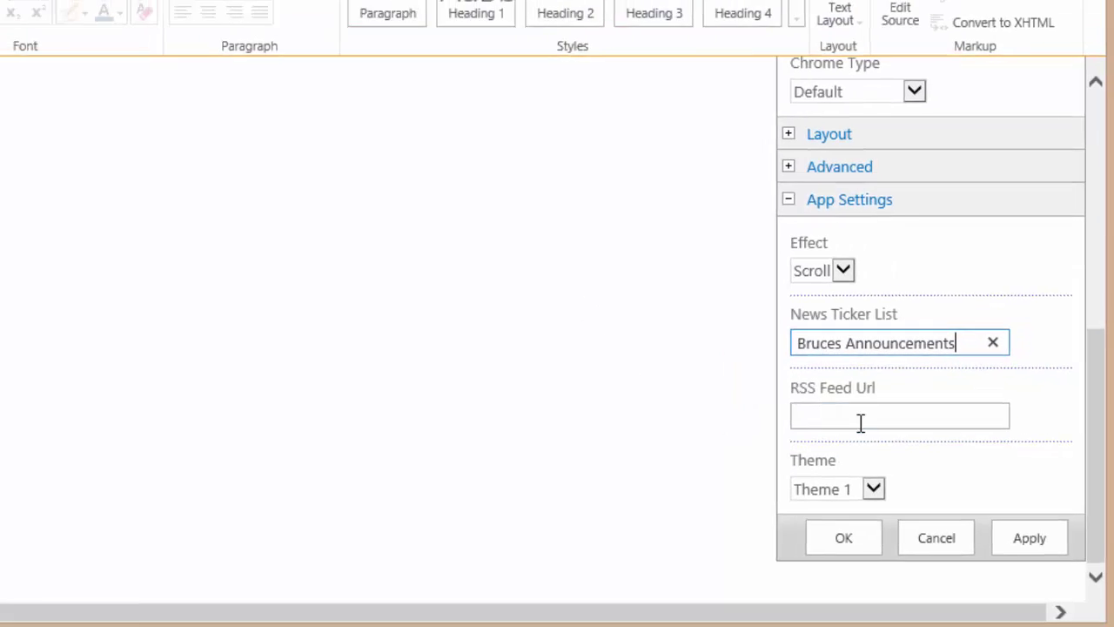
left_click(1023, 531)
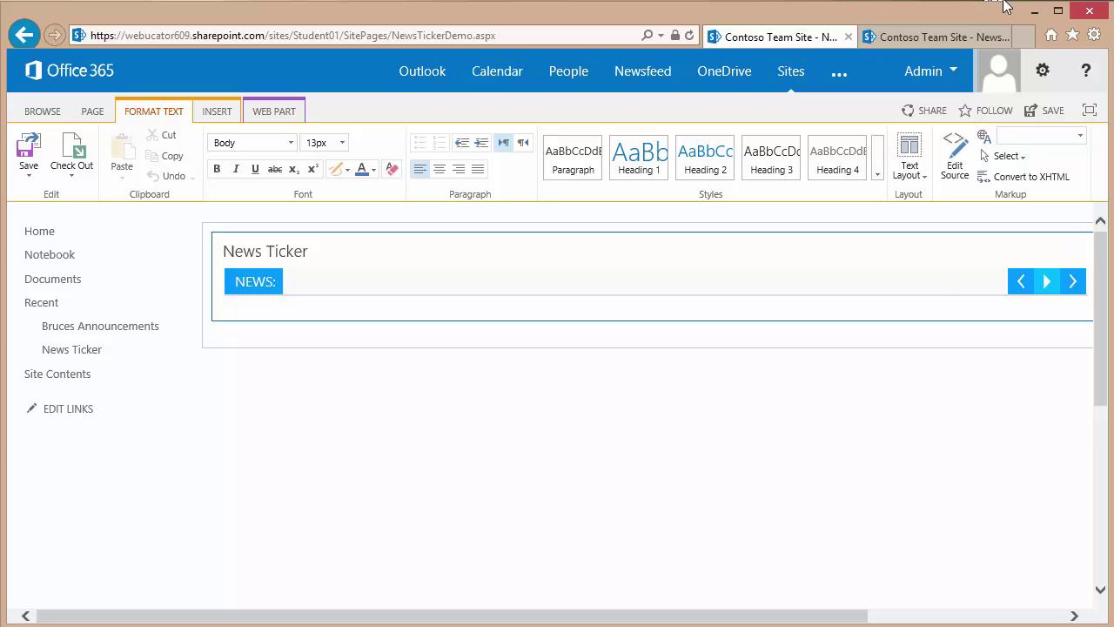
- Check the ticker on the other SharePoint site's NewsTickerDemo page, and save the edited NewsTickerDemo page on the Office 365 site
left_click(907, 33)
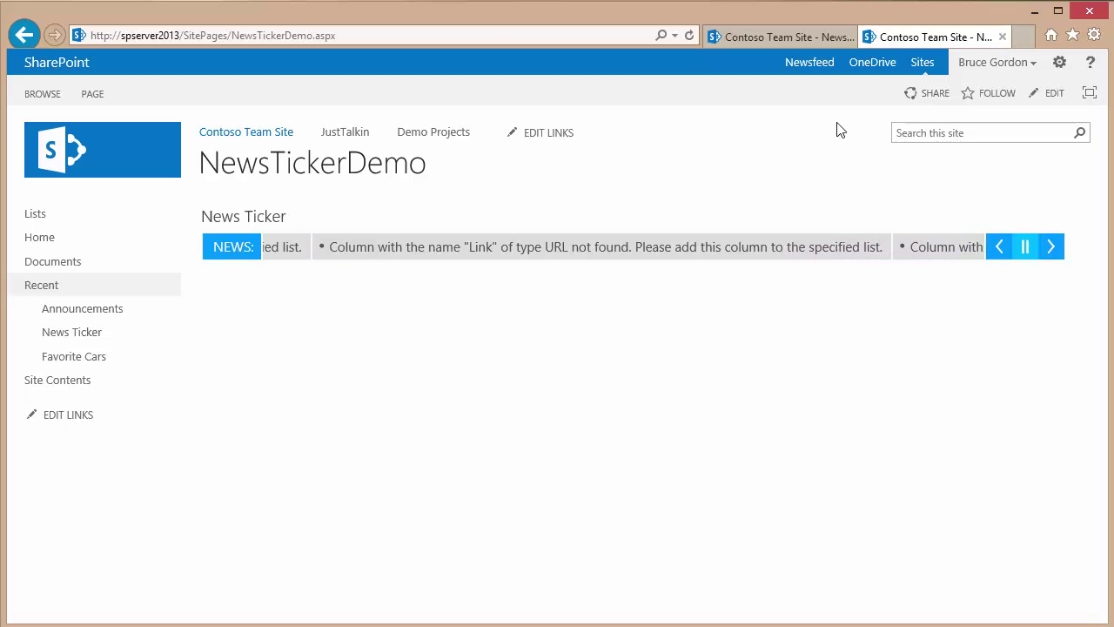
left_click(772, 37)
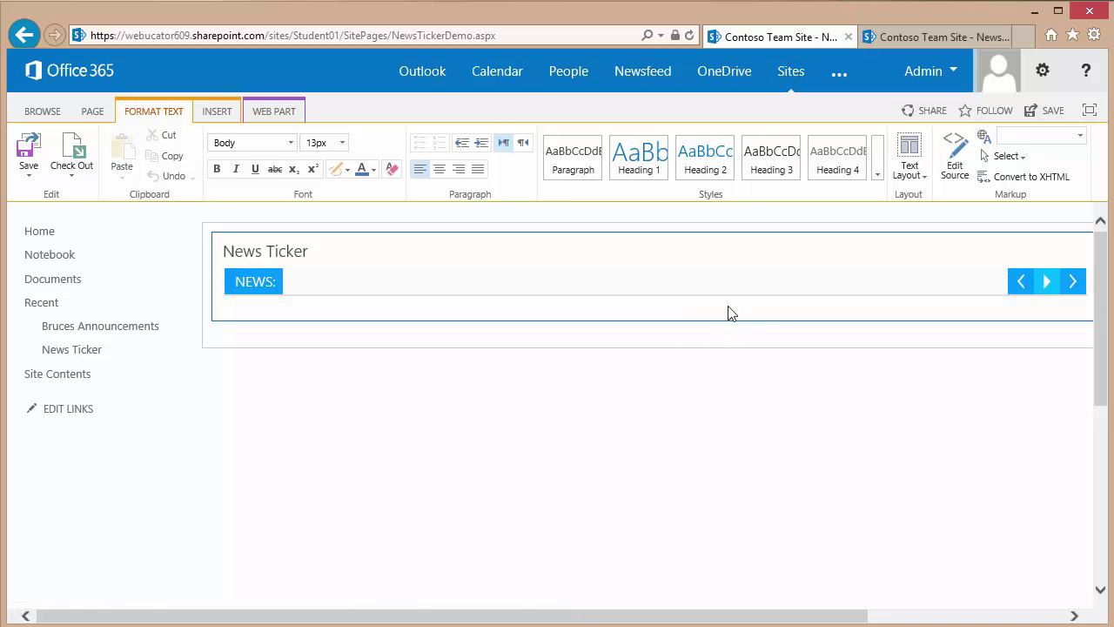
left_click(1053, 118)
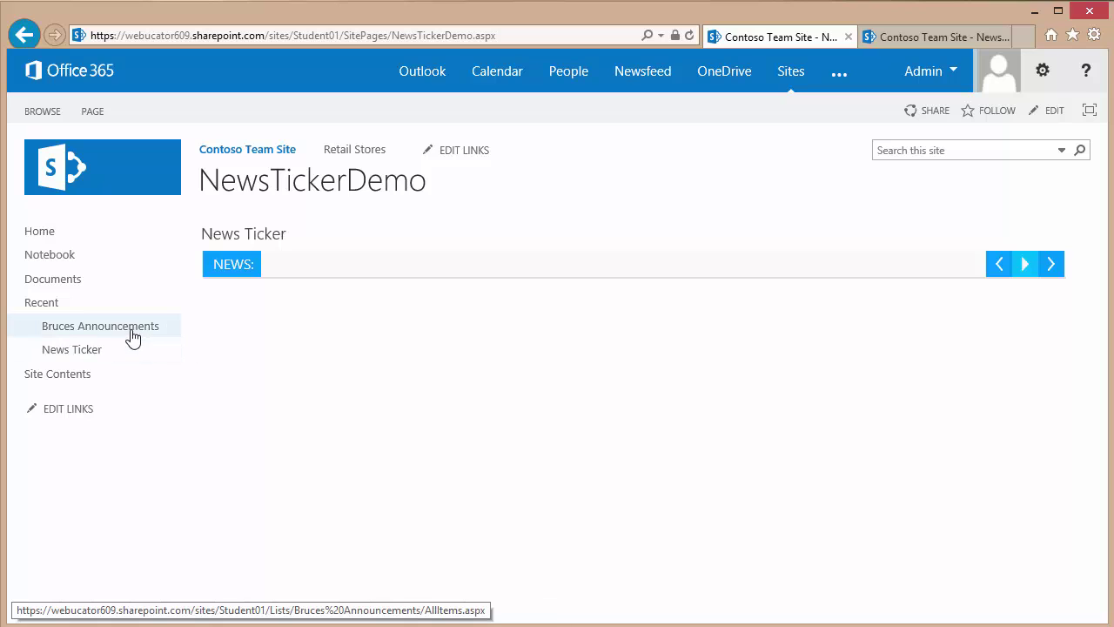
- Add a column named "Link" of type Hyperlink or Picture to the owner's announcements list
left_click(127, 331)
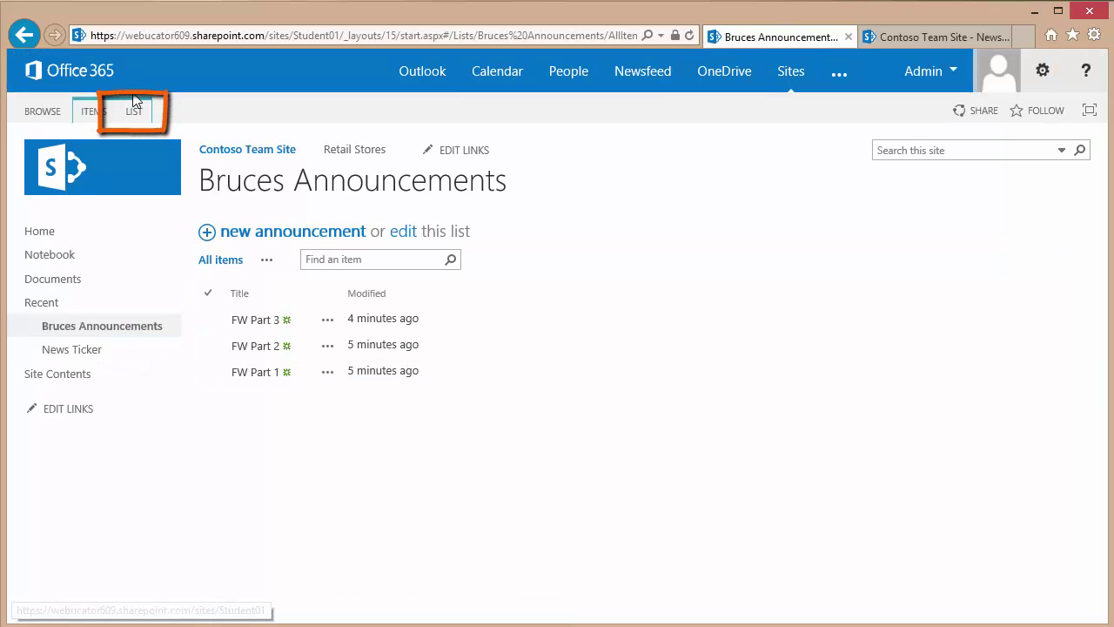
left_click(136, 112)
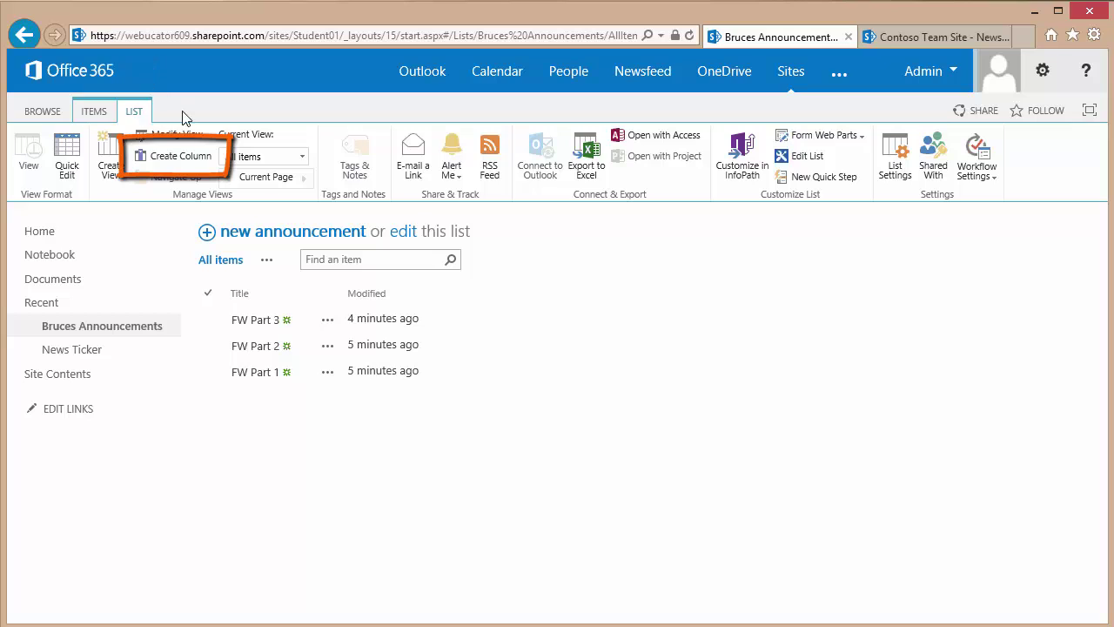
left_click(190, 157)
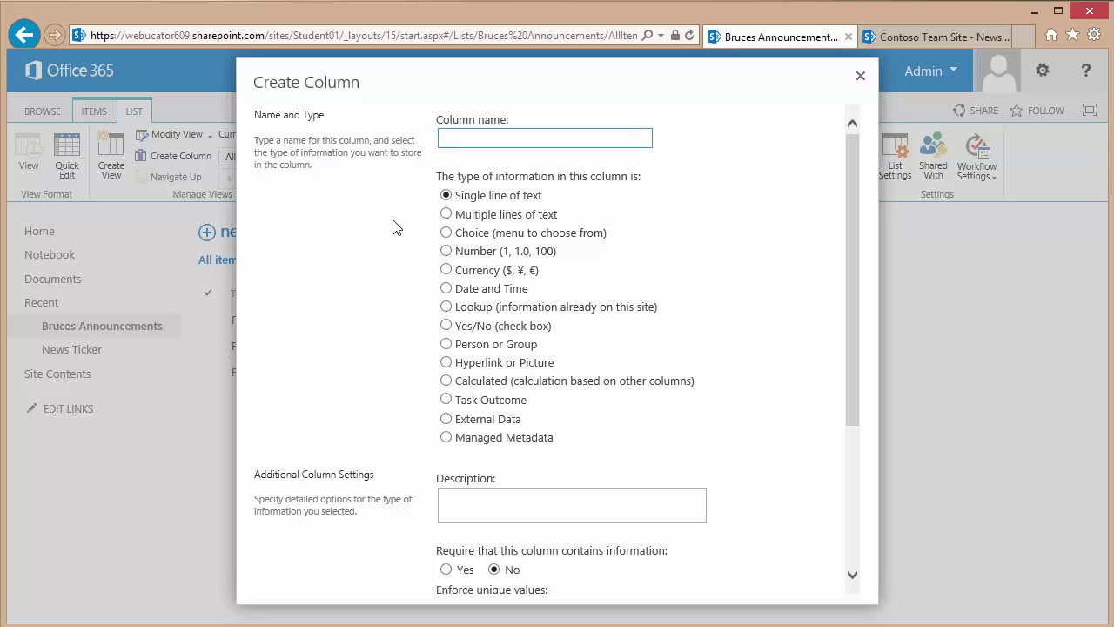
type("Lin")
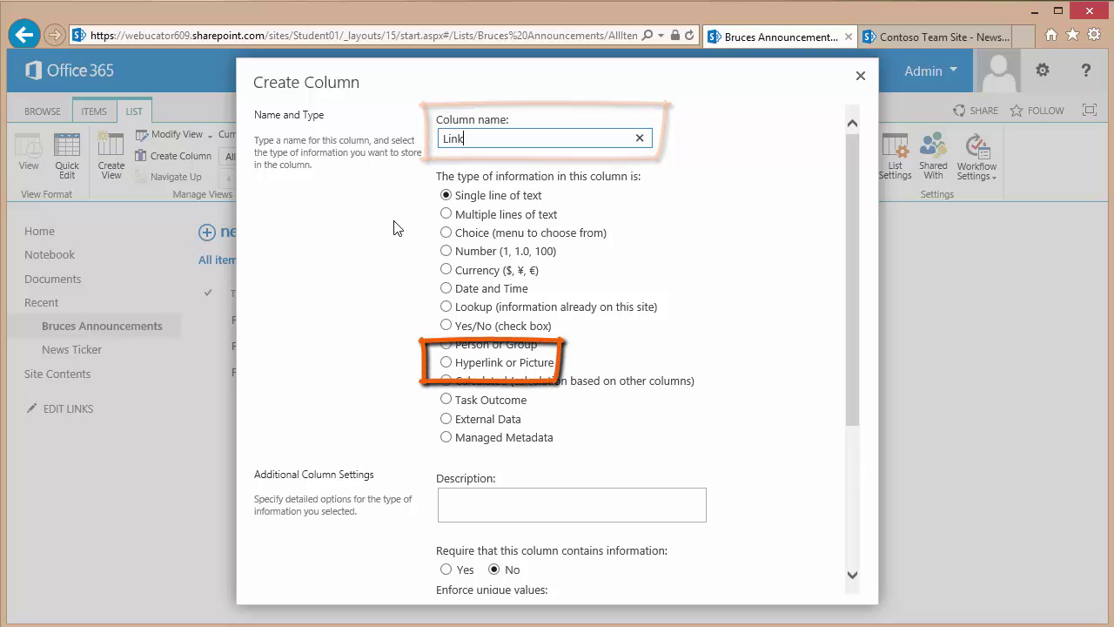
type("k")
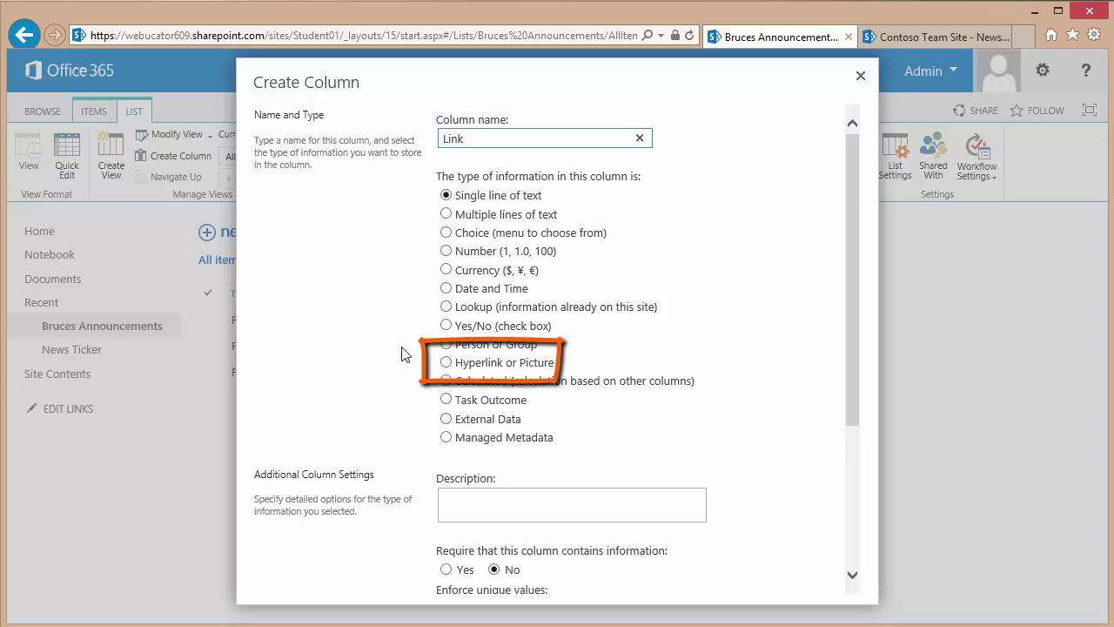
left_click(446, 364)
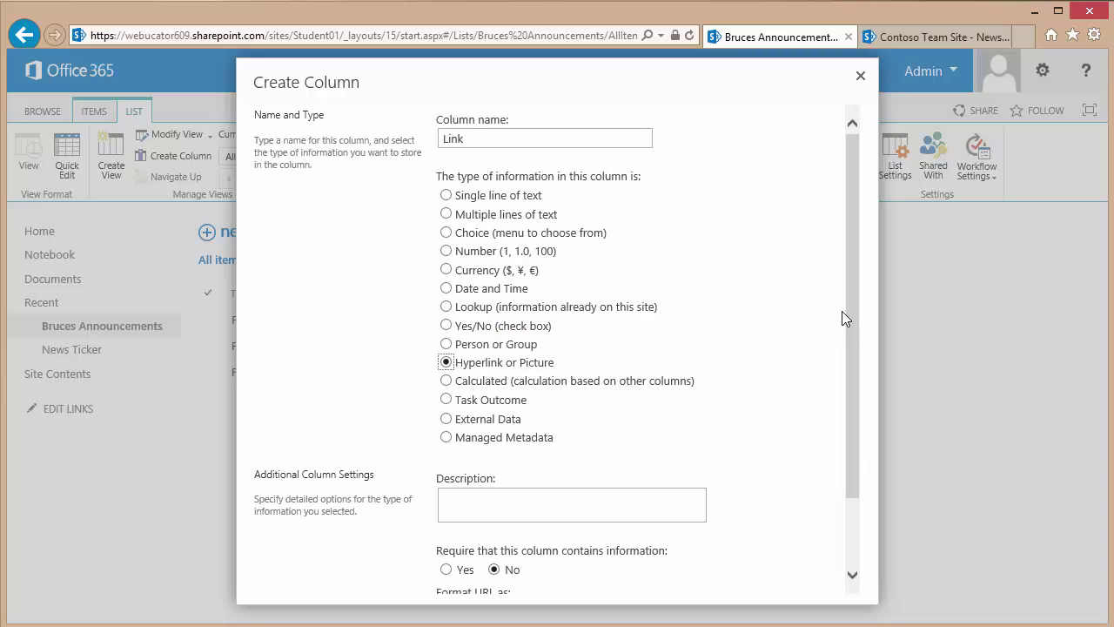
left_click_drag(852, 305, 853, 397)
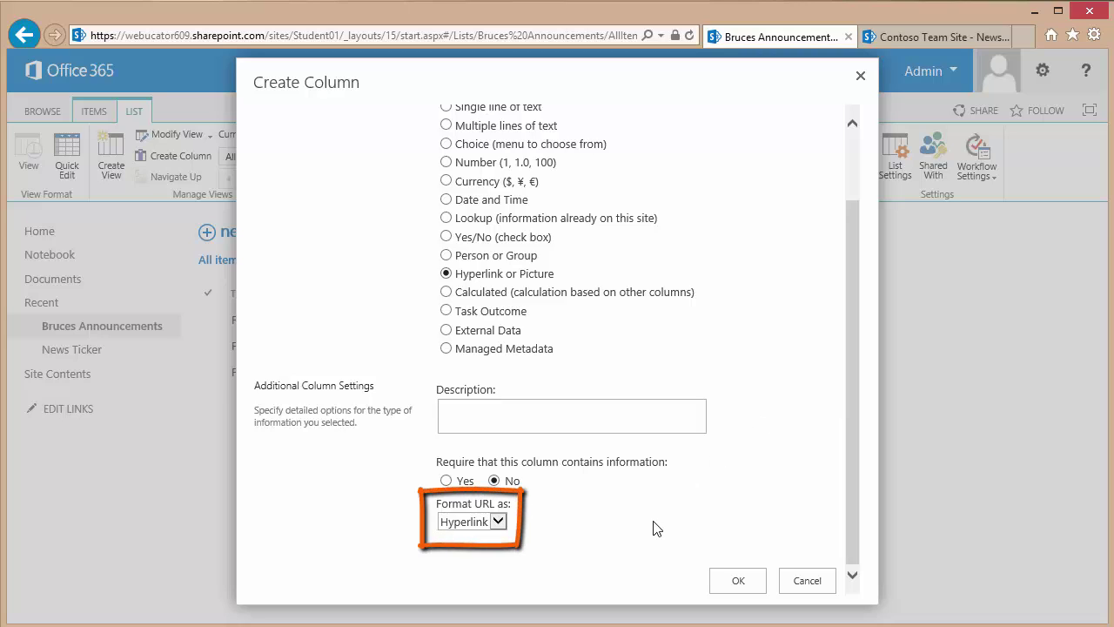
left_click(738, 580)
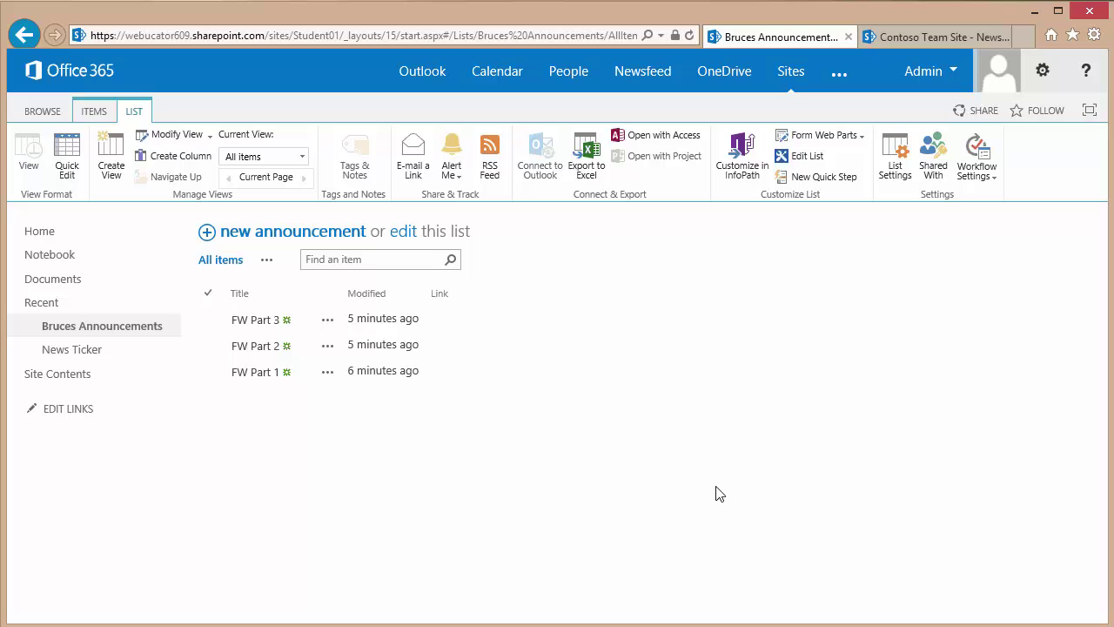
- Open the NewsTickerDemo page from the Site Pages library to view the ticker
left_click(77, 384)
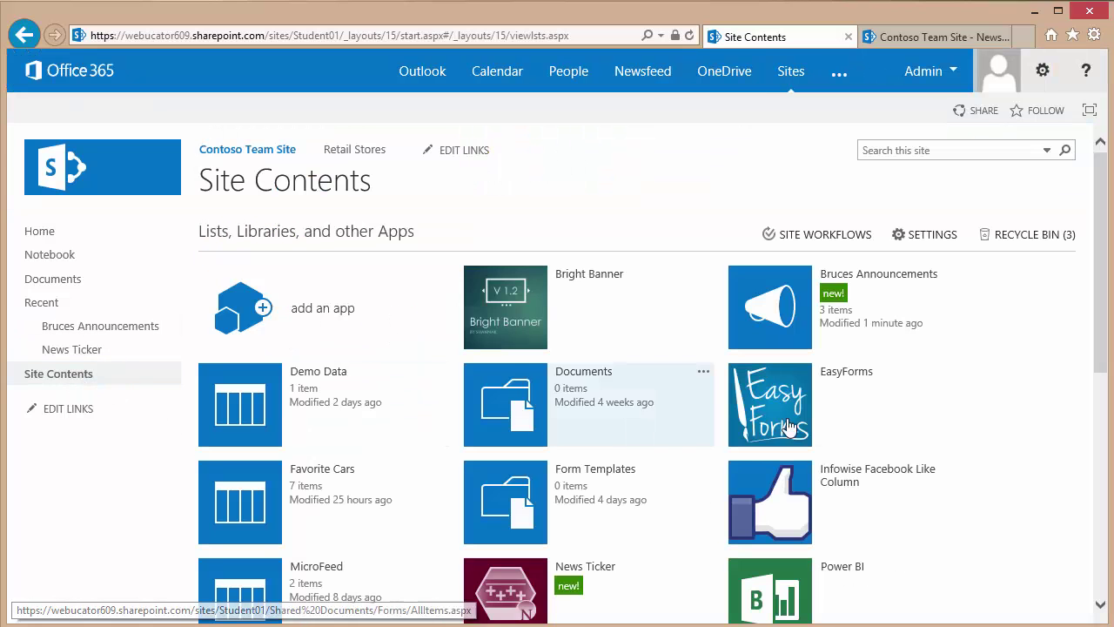
scroll(945, 435, "down", 3)
left_click(753, 406)
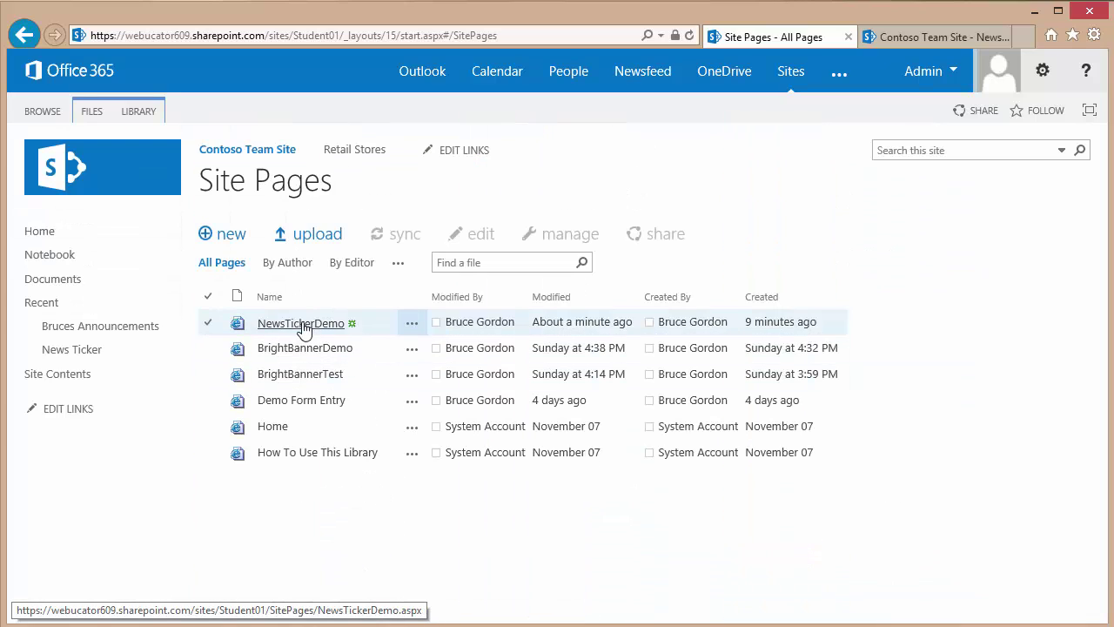
left_click(303, 327)
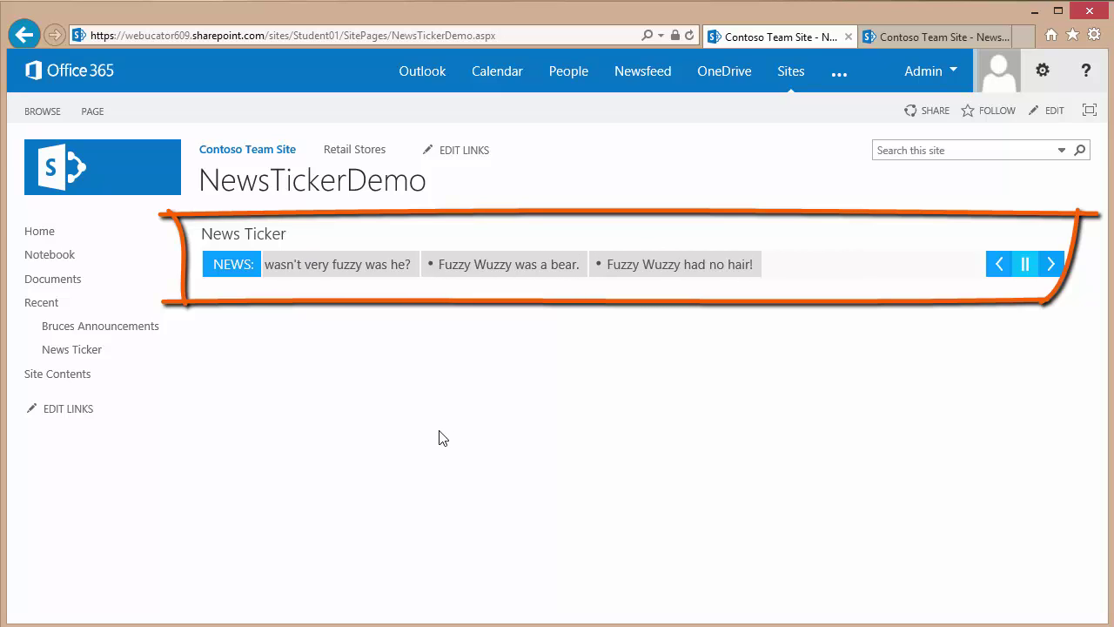
- Put the NewsTickerDemo page into edit mode and open the News Ticker web part's App Settings
left_click(1055, 112)
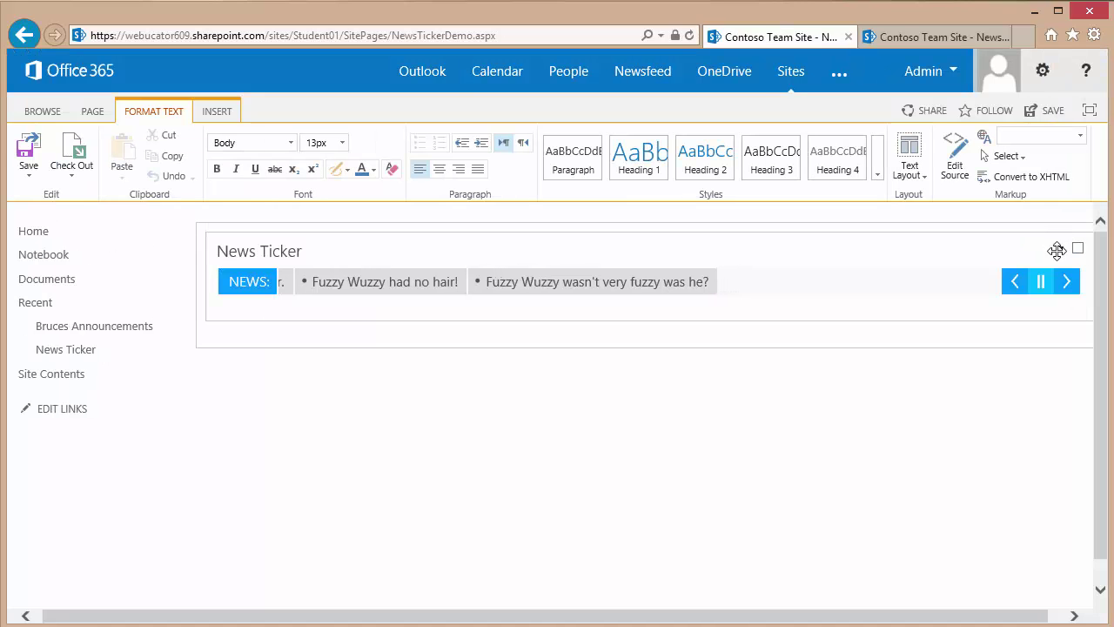
left_click(1061, 249)
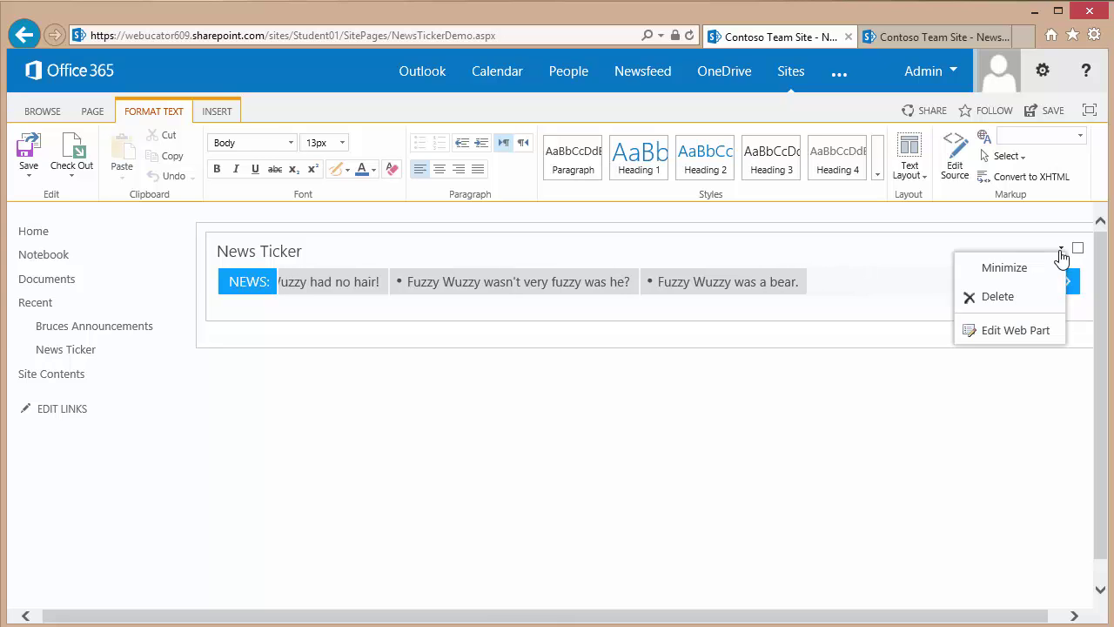
left_click(1009, 330)
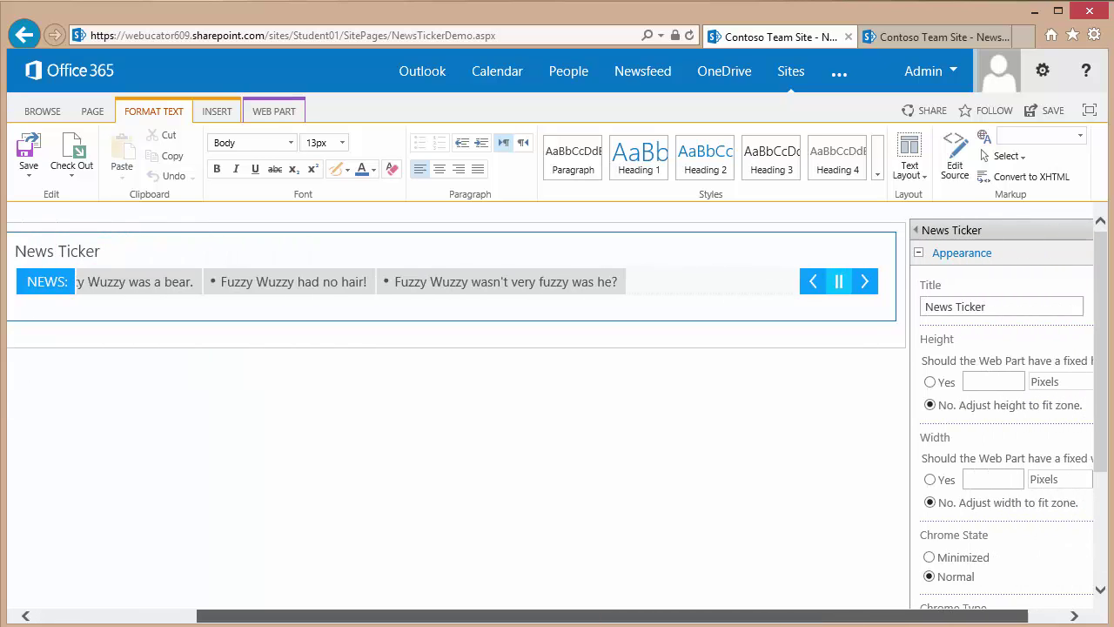
left_click_drag(1104, 472, 1107, 581)
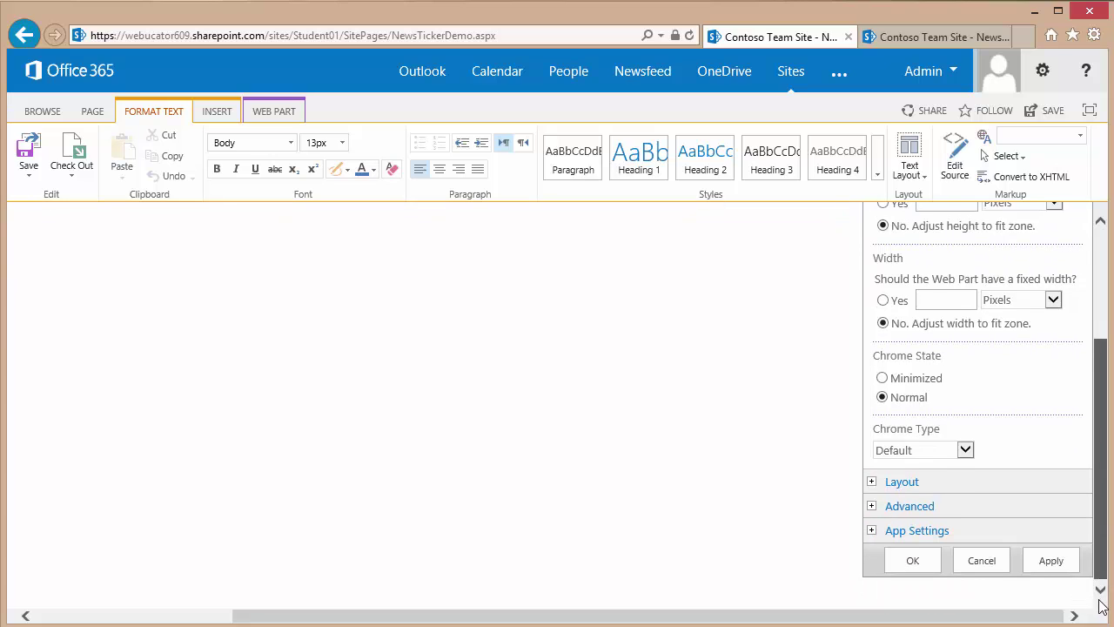
left_click(871, 532)
left_click_drag(1106, 447, 1108, 566)
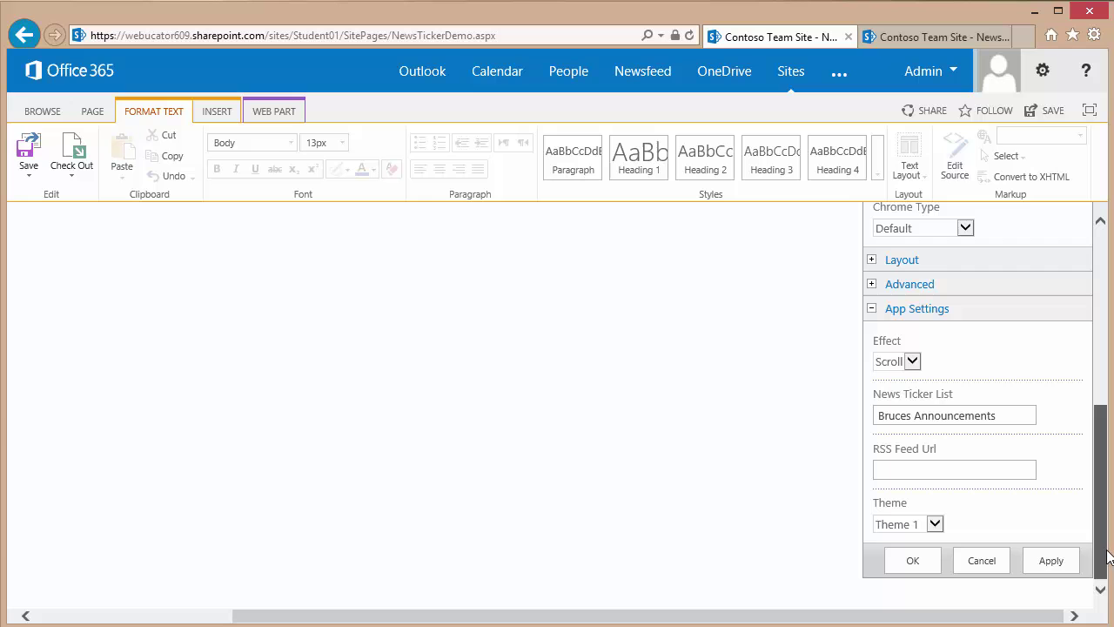
- Set the ticker's effect to Fade, choose a theme other than Theme 1, and apply the settings
left_click(912, 361)
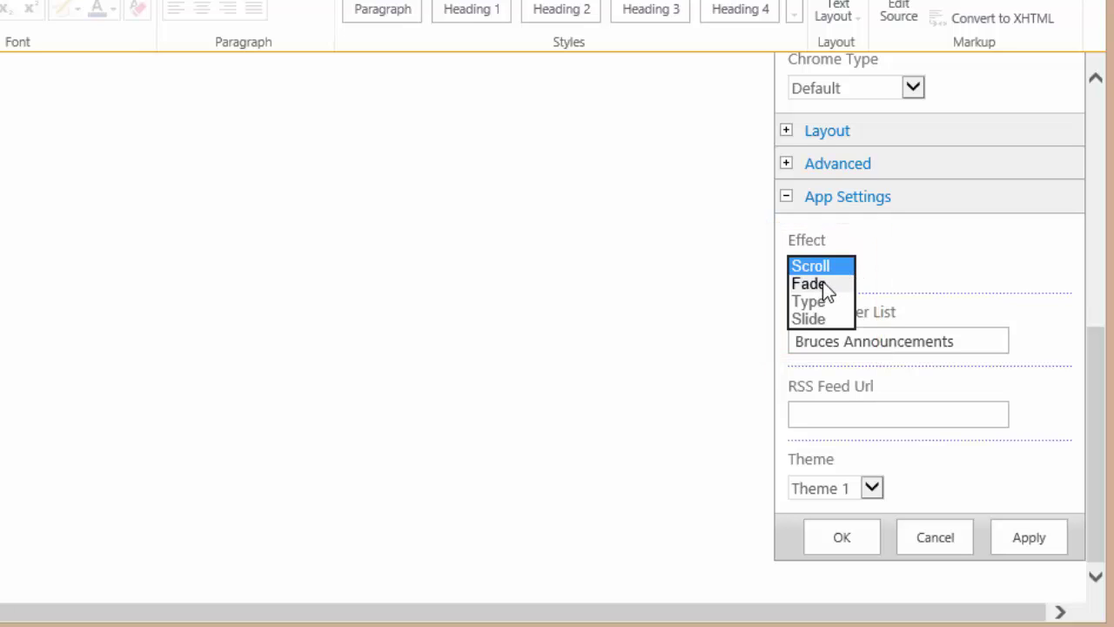
left_click(823, 284)
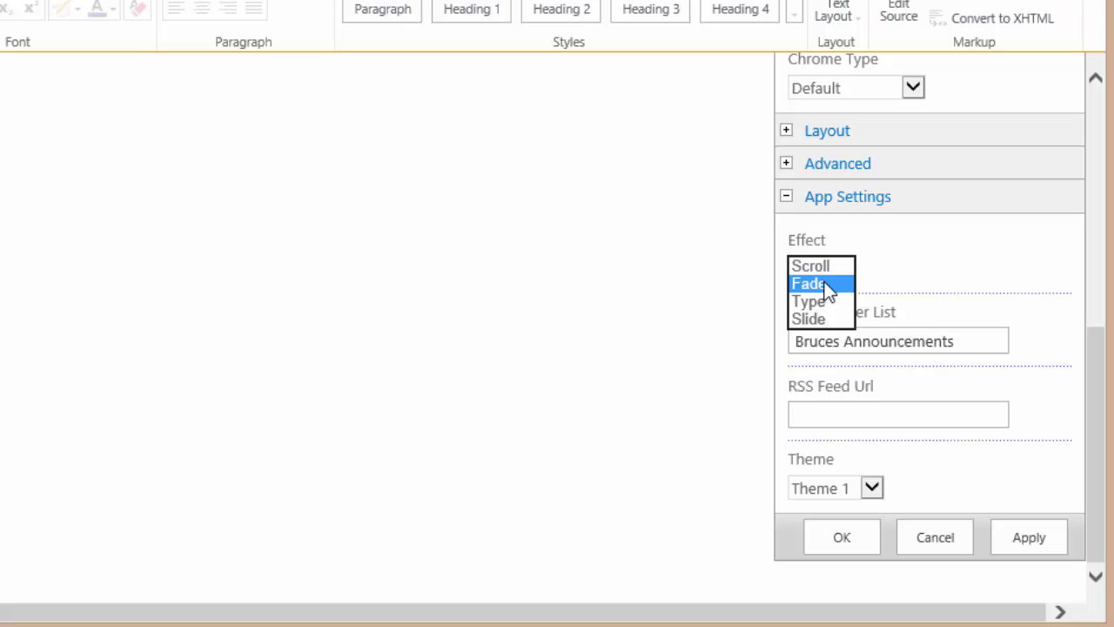
left_click(874, 489)
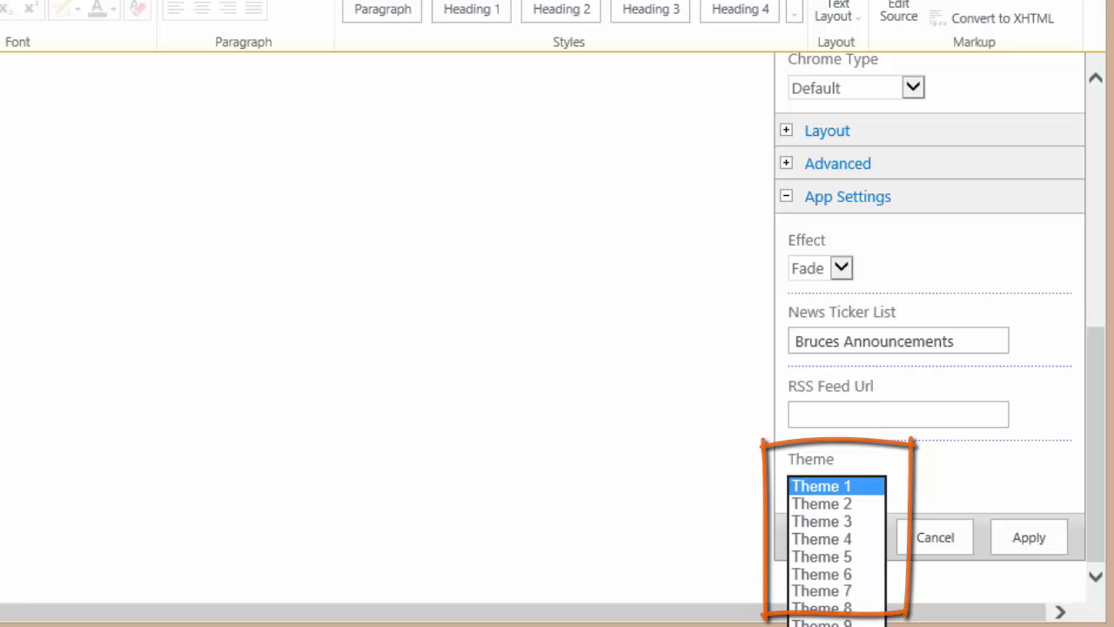
scroll(827, 557, "down", 1)
left_click(788, 508)
left_click(1034, 538)
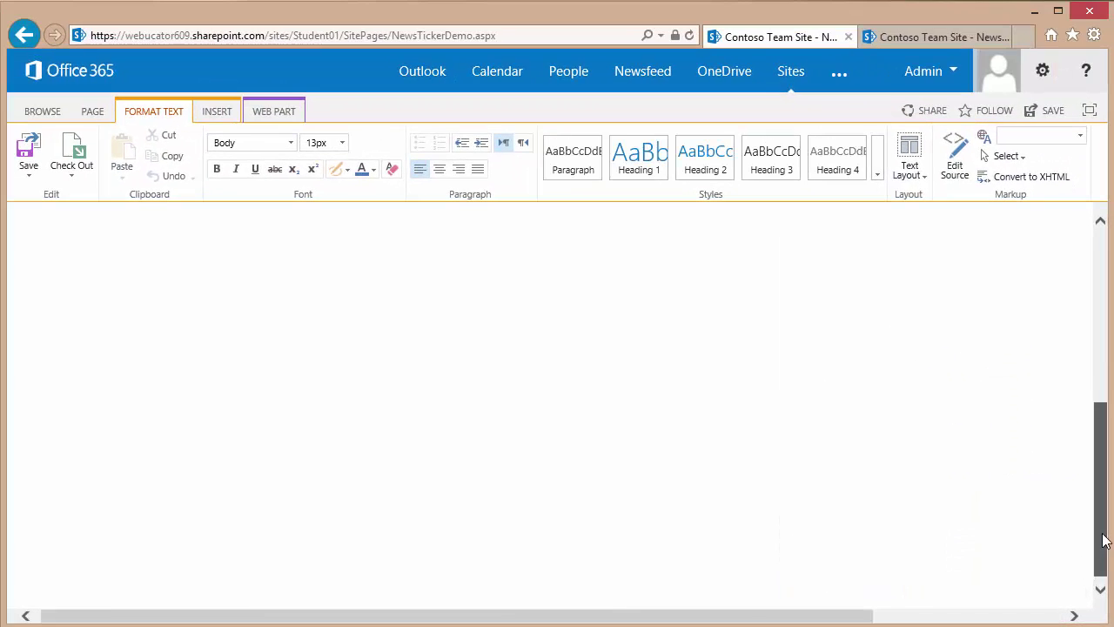
- Pause the news ticker and go forward and back through its announcements with its playback controls
left_click_drag(1103, 541, 1103, 368)
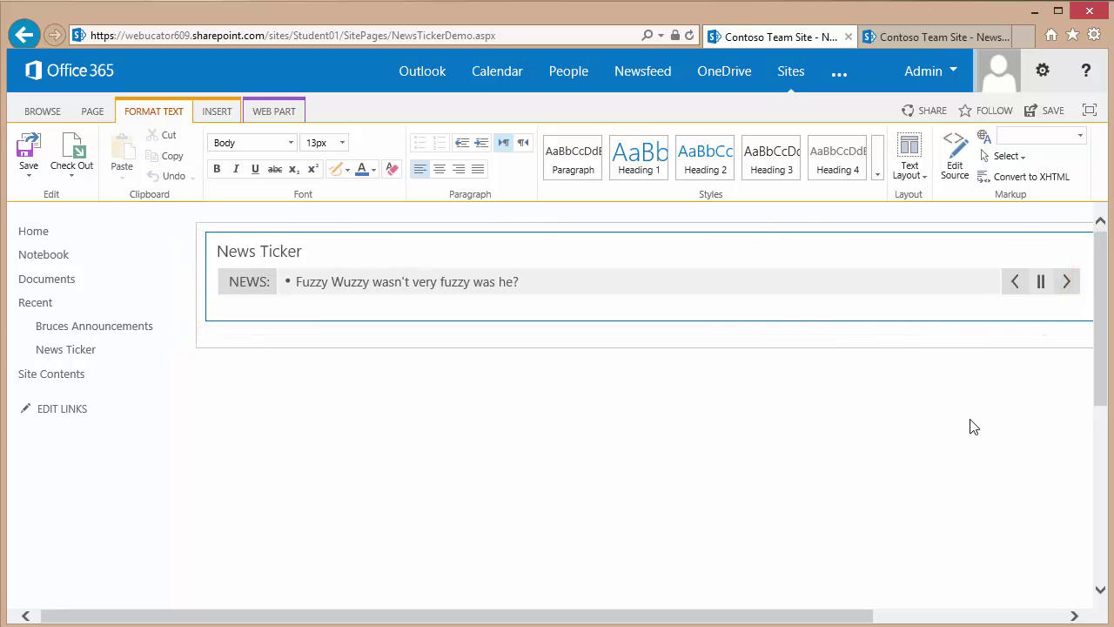
left_click(1045, 284)
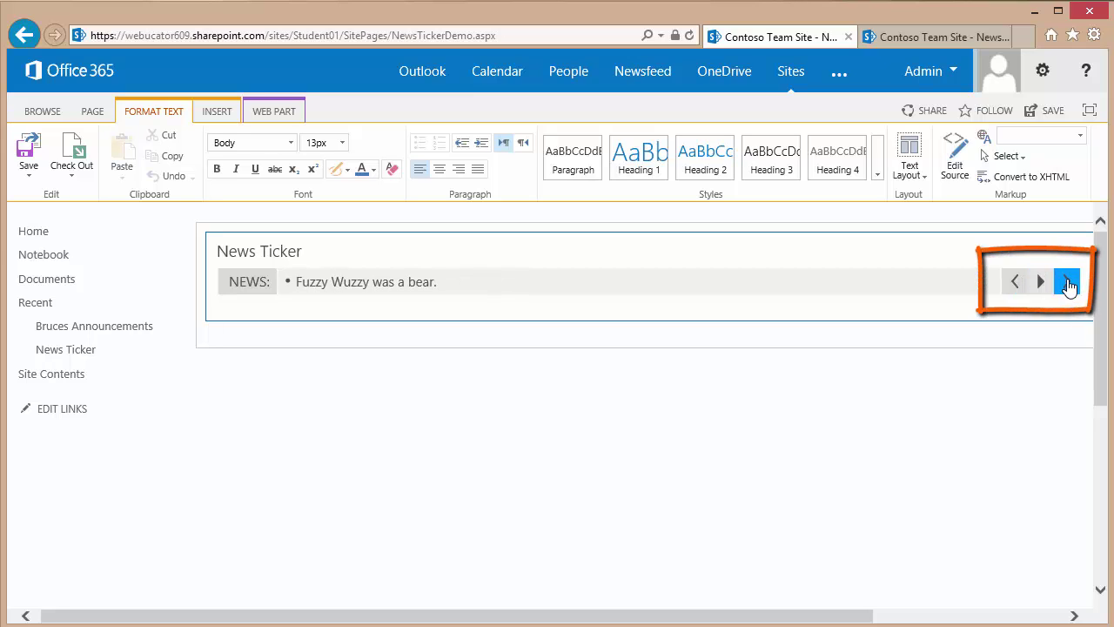
left_click(1069, 285)
left_click(1018, 283)
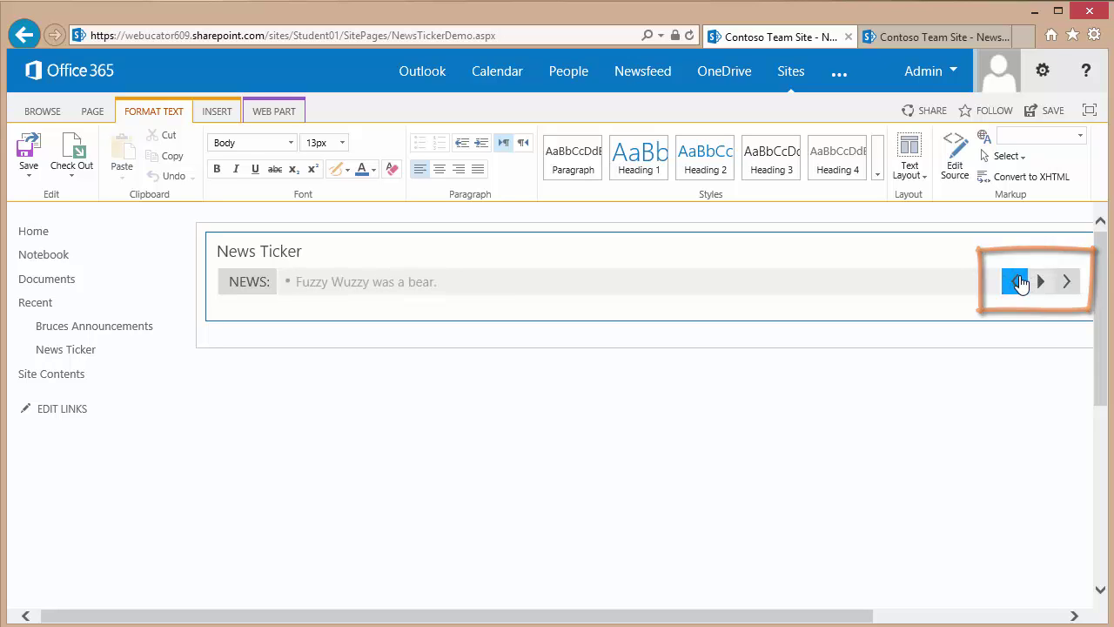